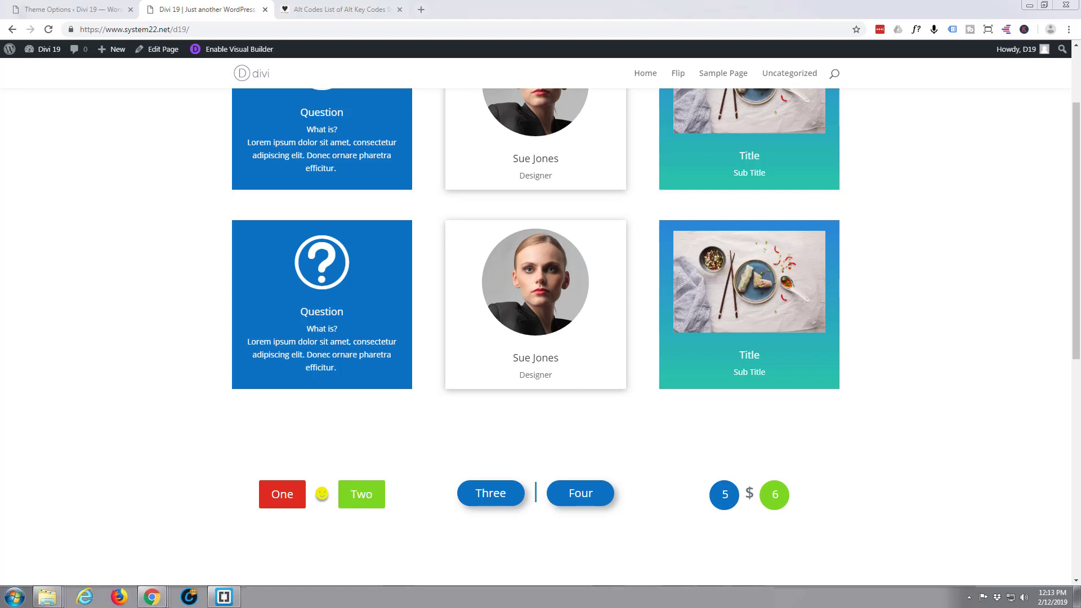
- Open the Divi 19 site's WordPress Dashboard in a new tab beside the front-end page
scroll(283, 531, "down", 1)
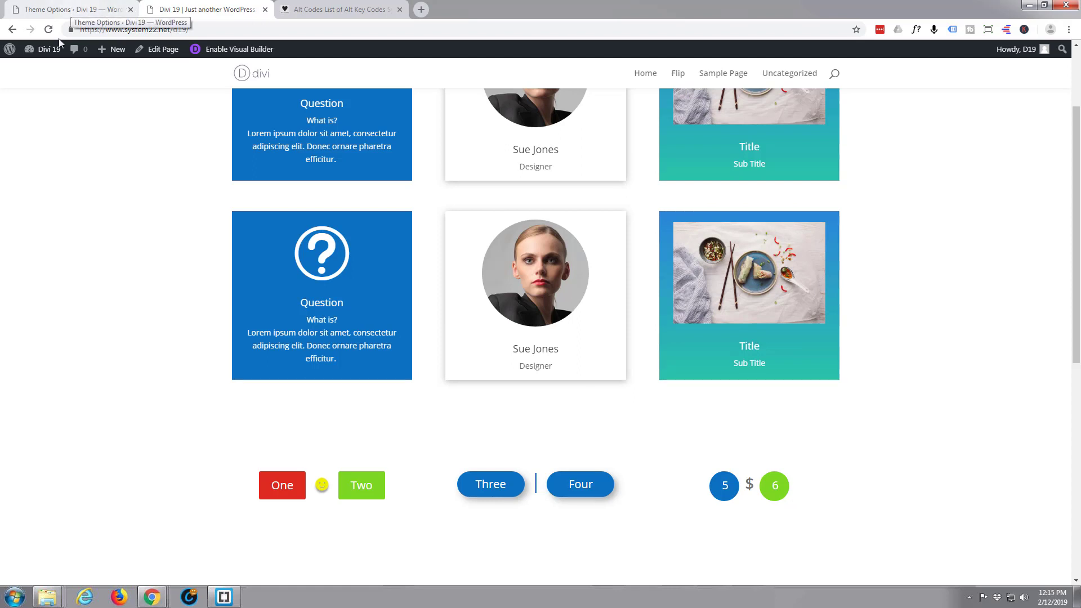
mouse_move(42, 51)
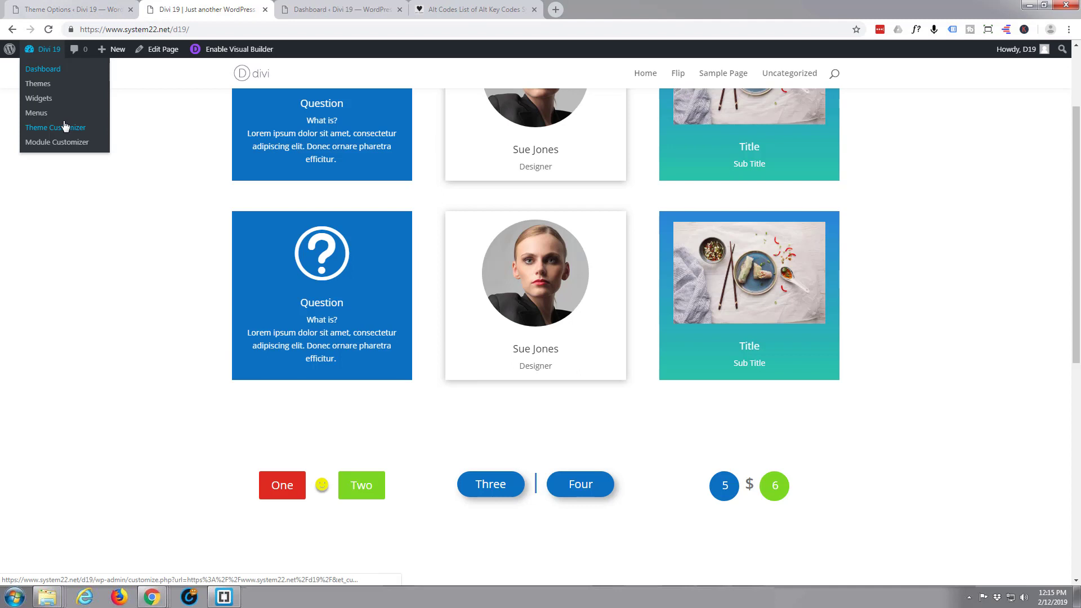
- In the admin tab, go to Plugins > Add New and search the directory for 'su'
left_click(323, 10)
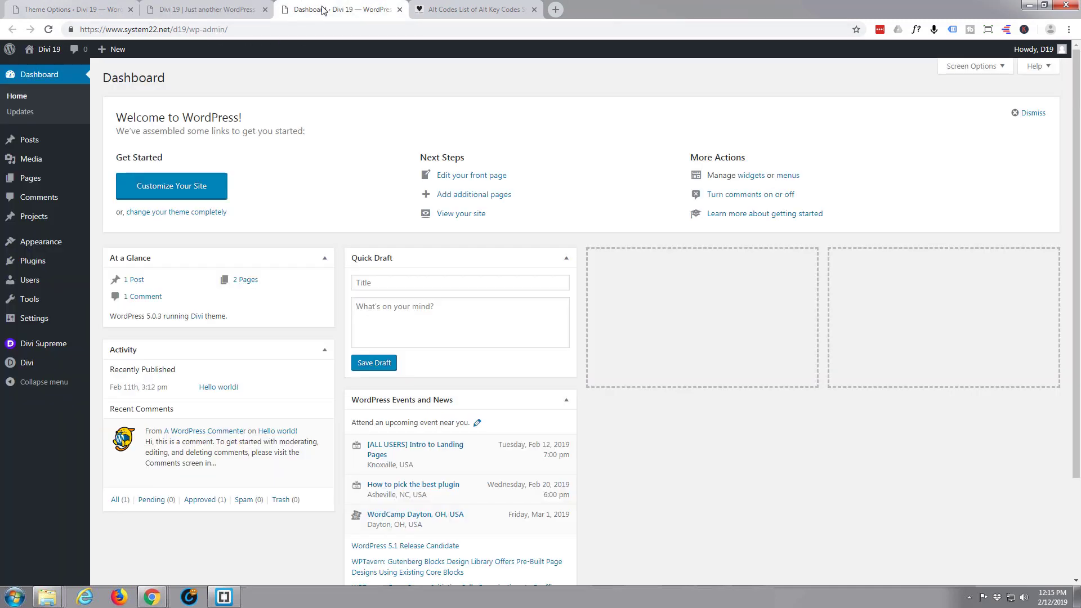
left_click(32, 261)
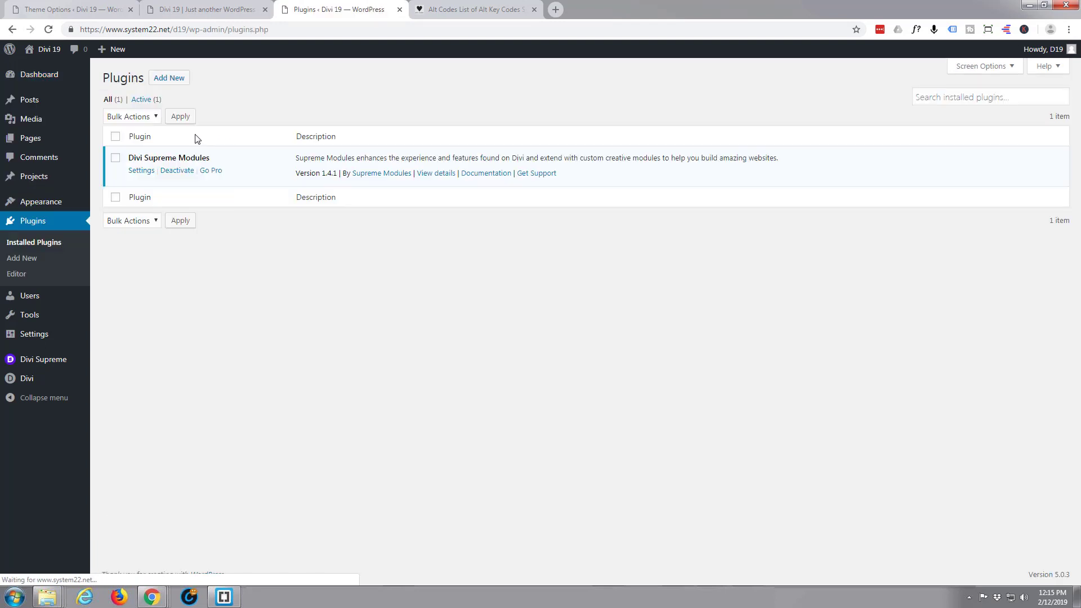
left_click(161, 83)
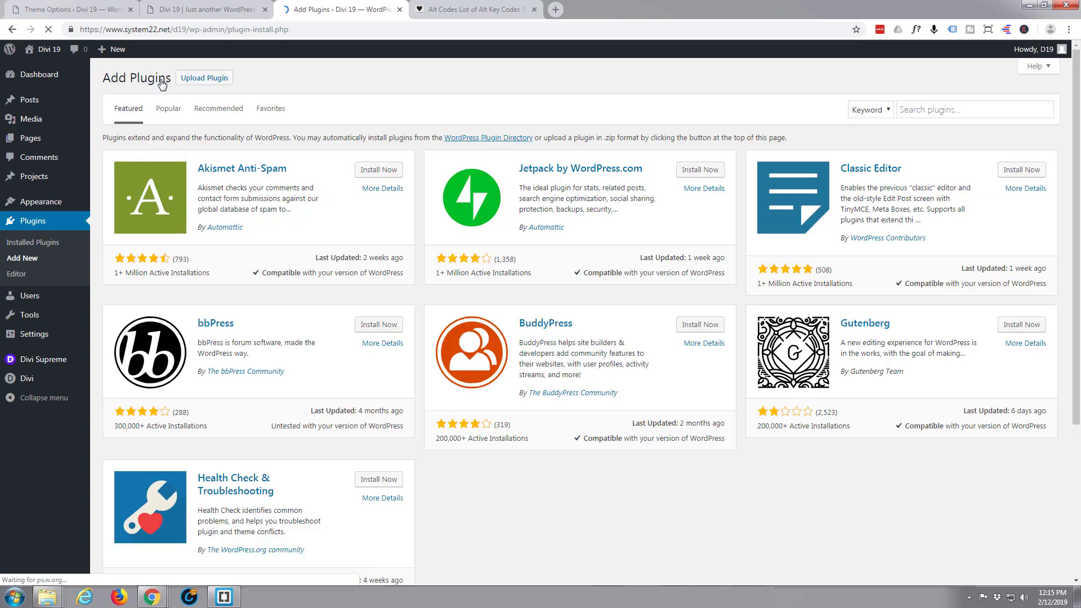
left_click(928, 110)
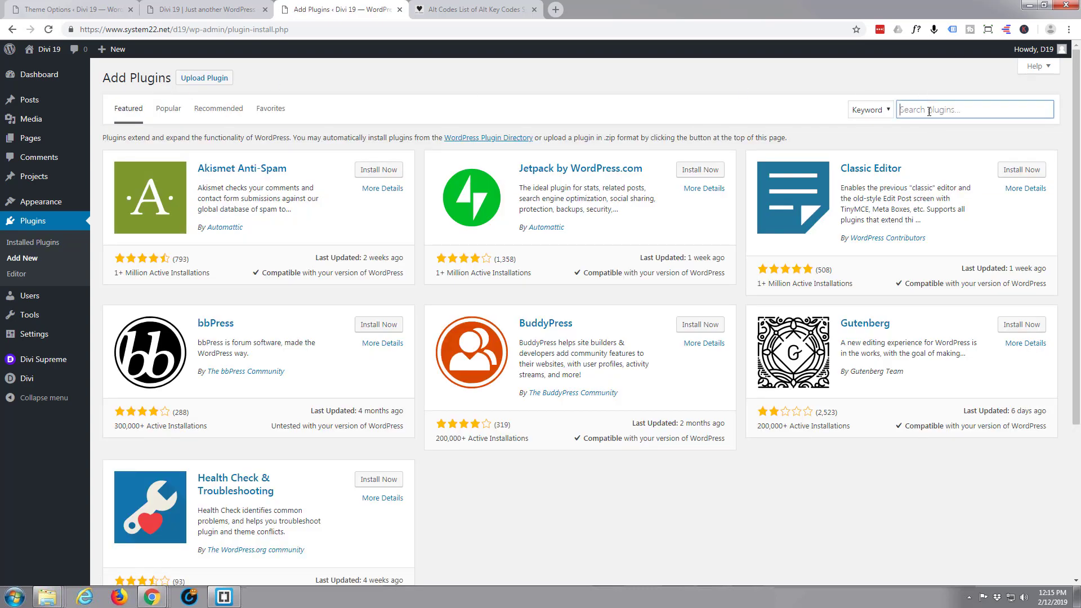
type("su")
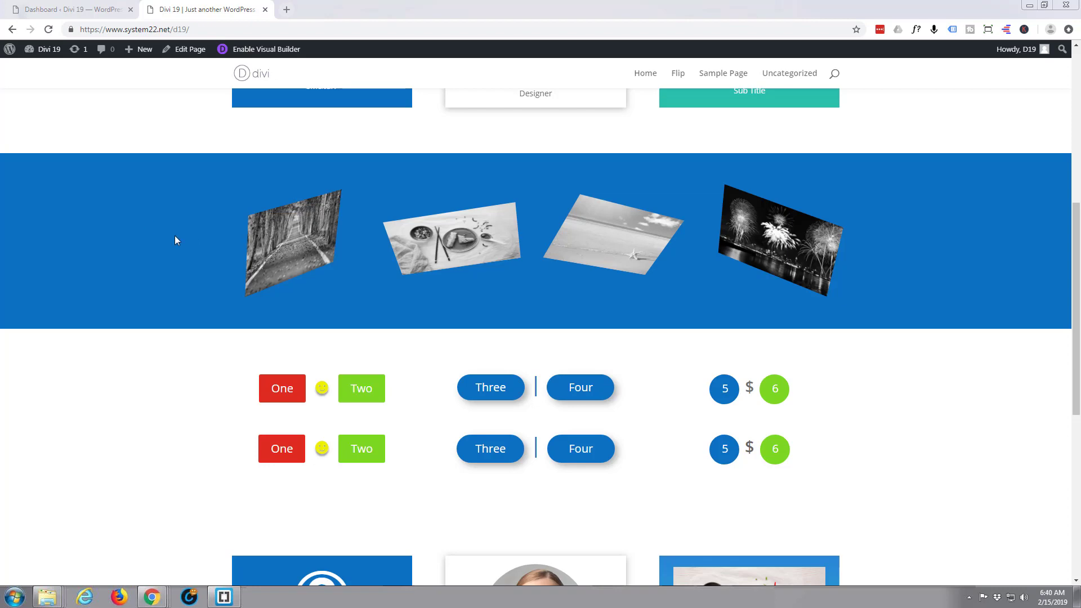
- Open the woodland image in its lightbox, then close the lightbox again
left_click(307, 259)
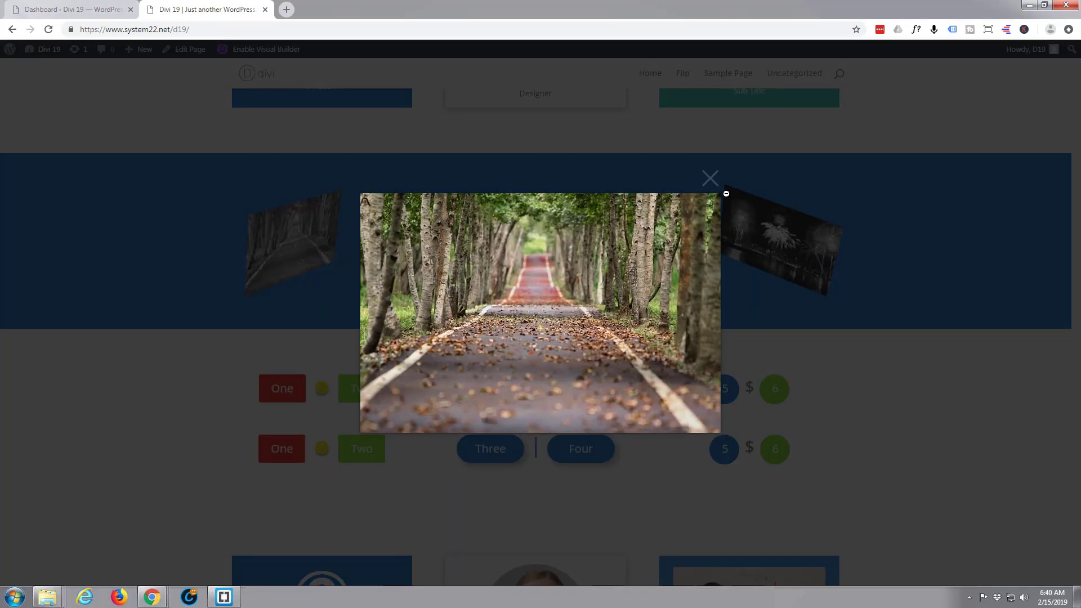
left_click(710, 178)
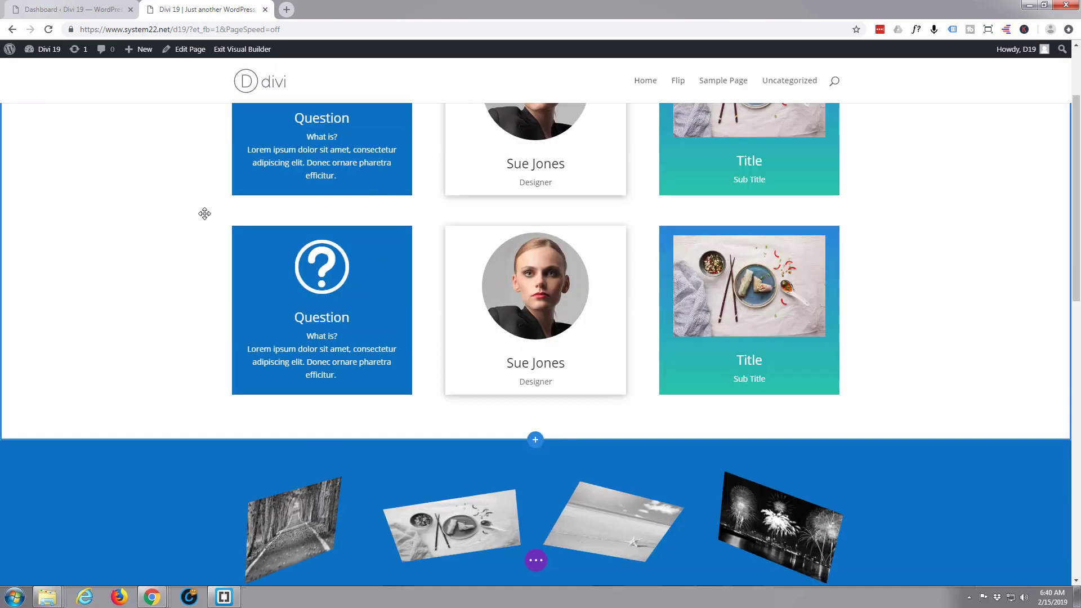
scroll(204, 213, "down", 6)
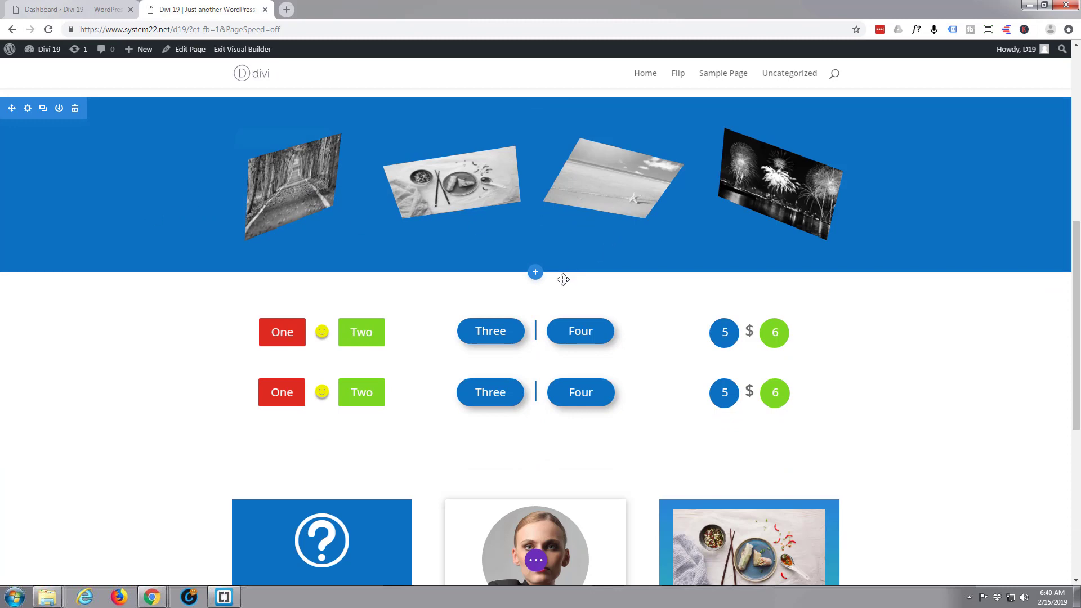
- Insert a regular section with a four-column row below the blue image section
mouse_move(534, 282)
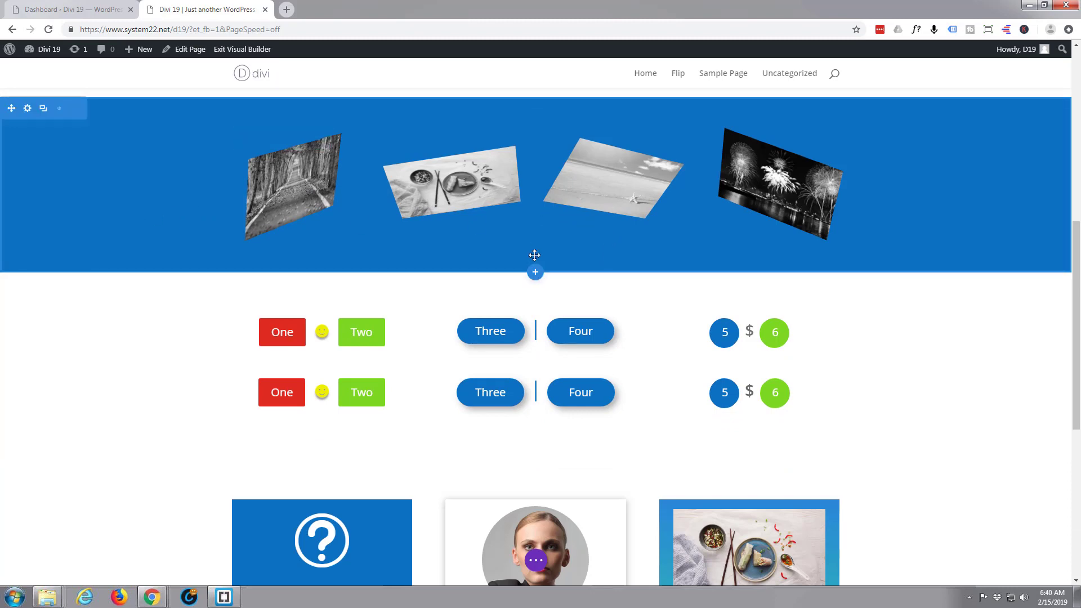
left_click(535, 274)
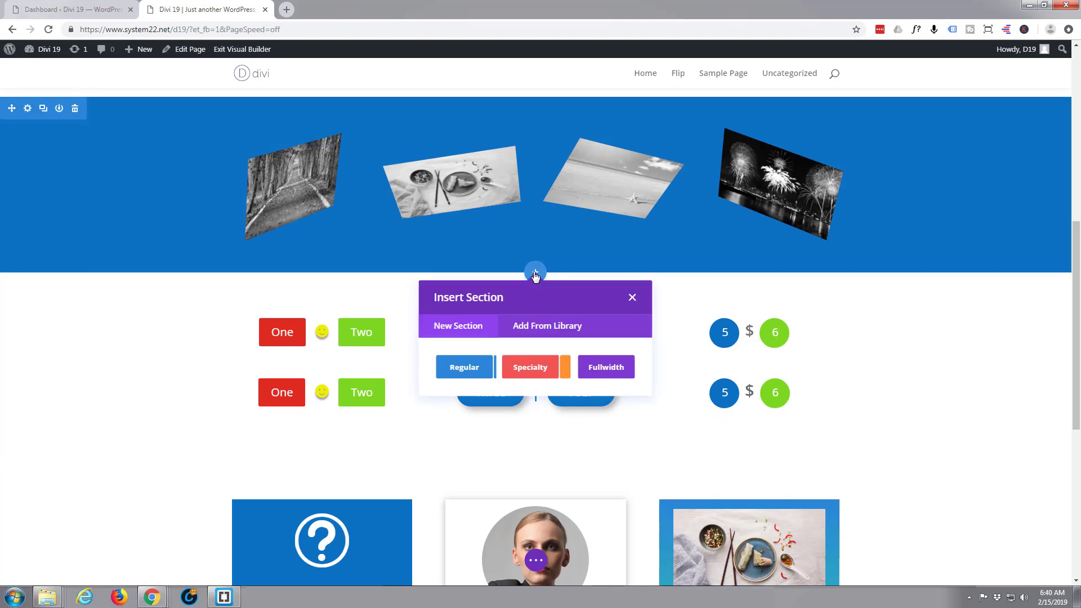
left_click(463, 366)
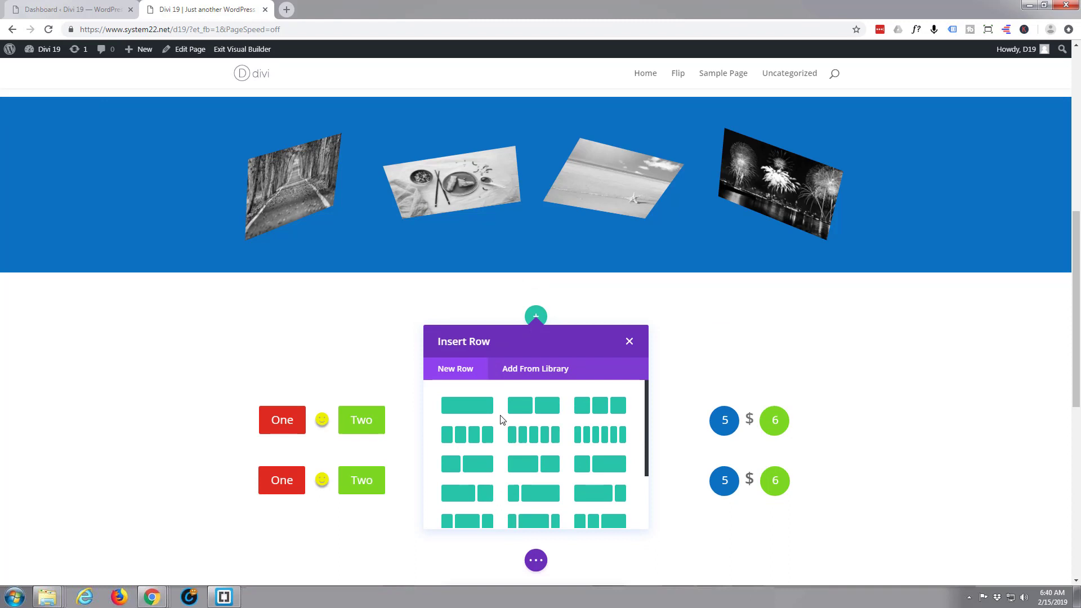
left_click(471, 438)
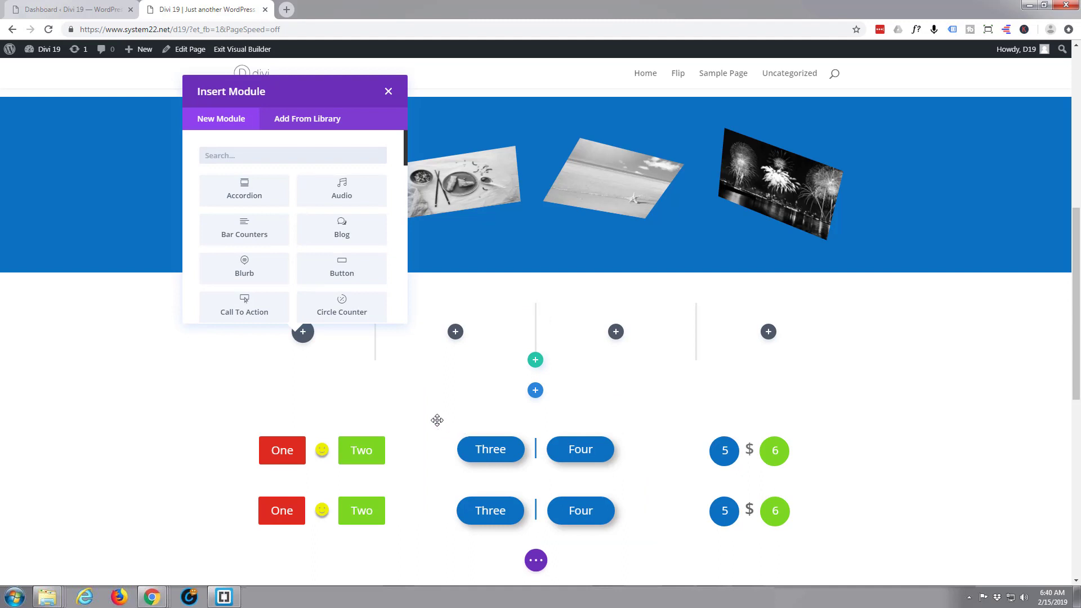
scroll(264, 227, "down", 2)
scroll(264, 228, "down", 12)
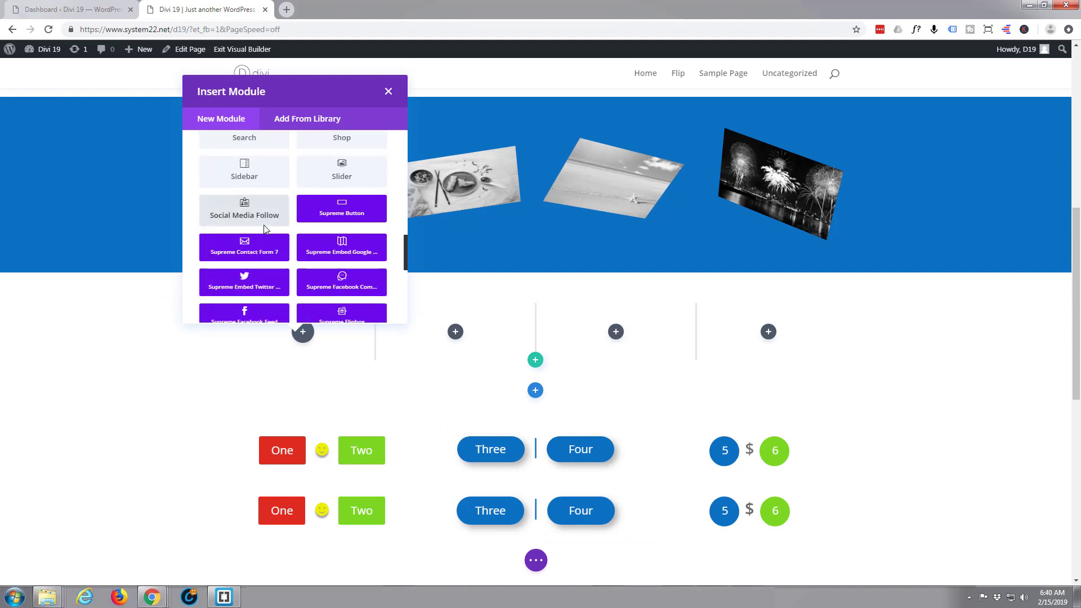
scroll(265, 227, "down", 1)
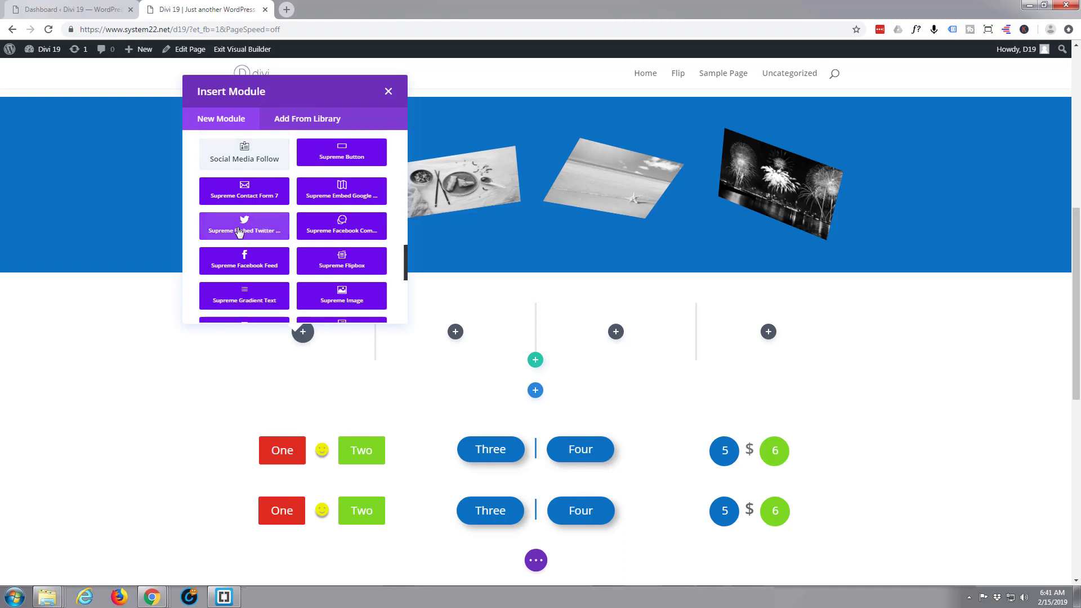
- Add a Supreme Image module to the first column showing the fireworks photo
left_click(345, 298)
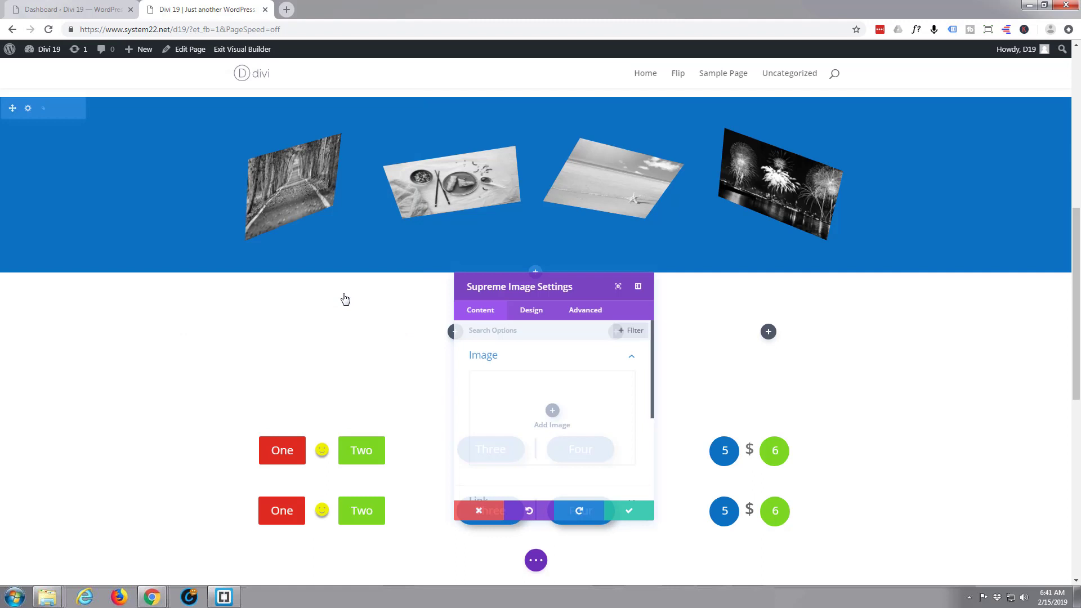
left_click(551, 414)
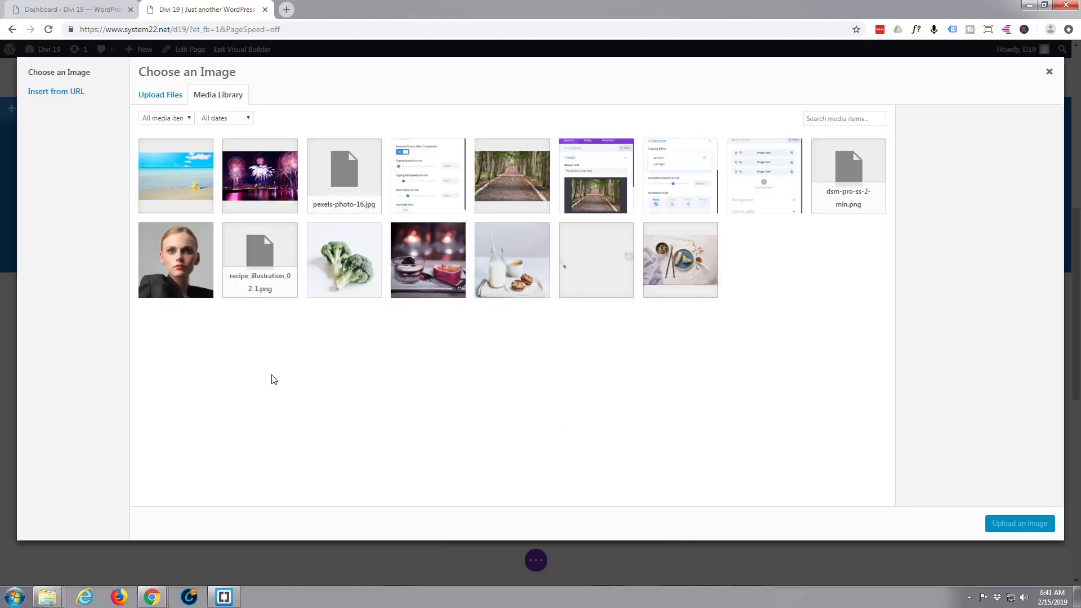
left_click(271, 187)
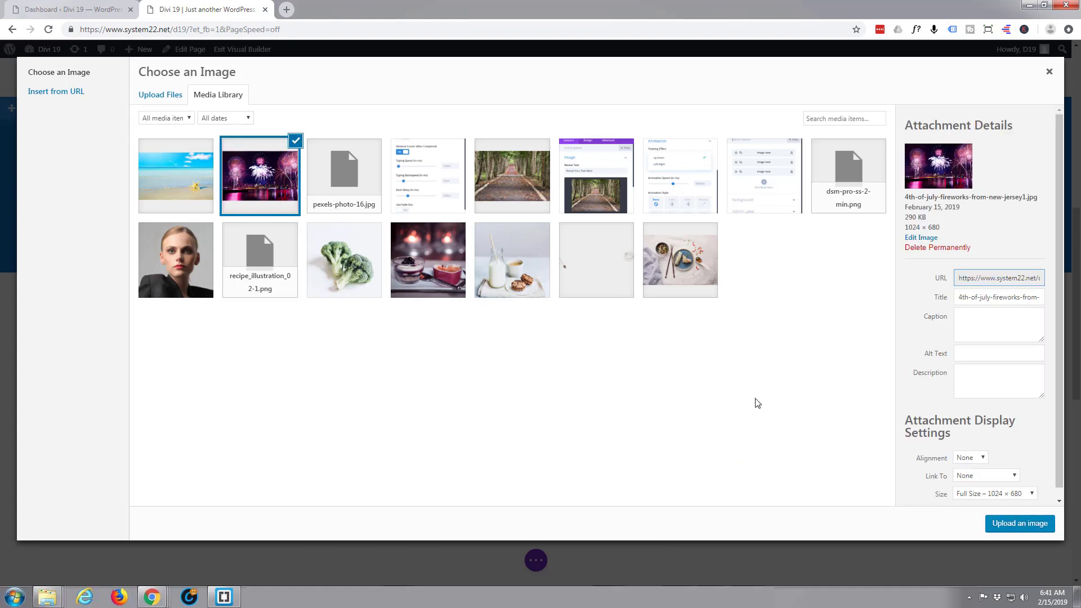
left_click(1012, 525)
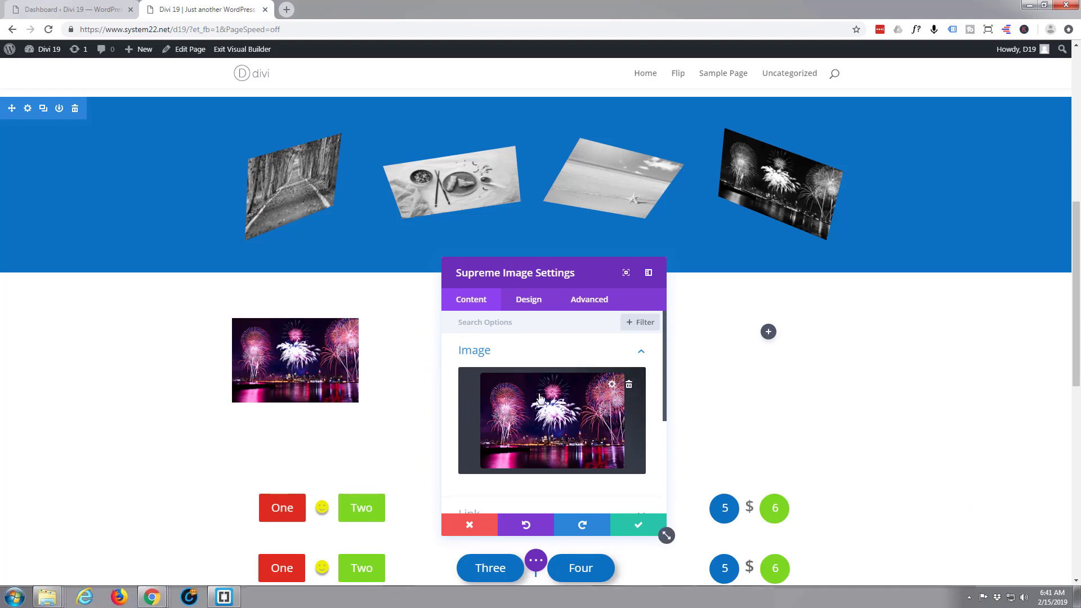
- Switch Open in Lightbox to YES in the fireworks module's Link settings
scroll(536, 391, "down", 2)
scroll(536, 389, "down", 1)
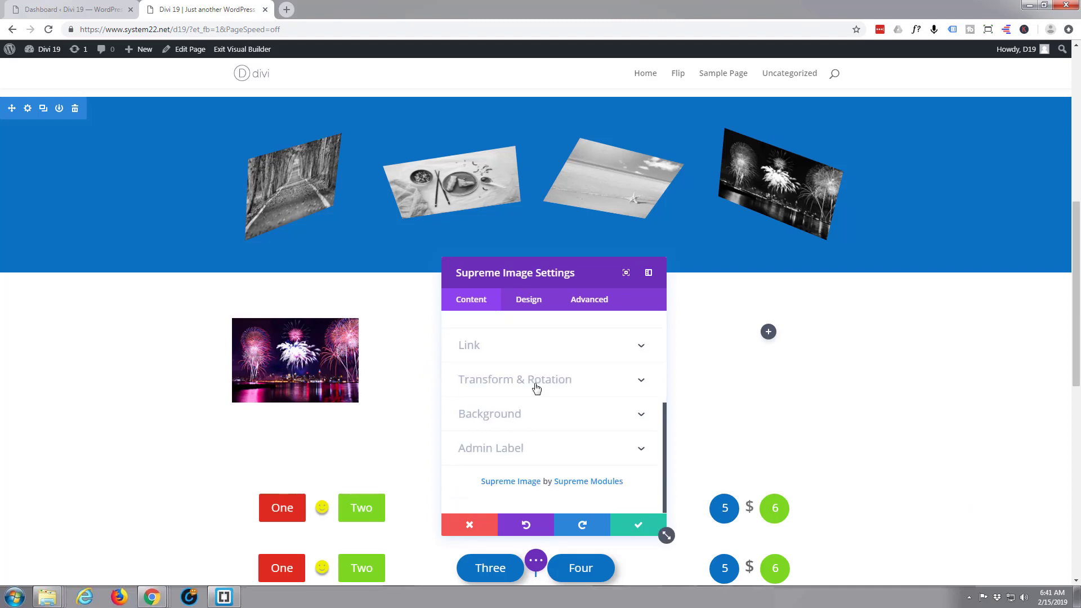
left_click(521, 345)
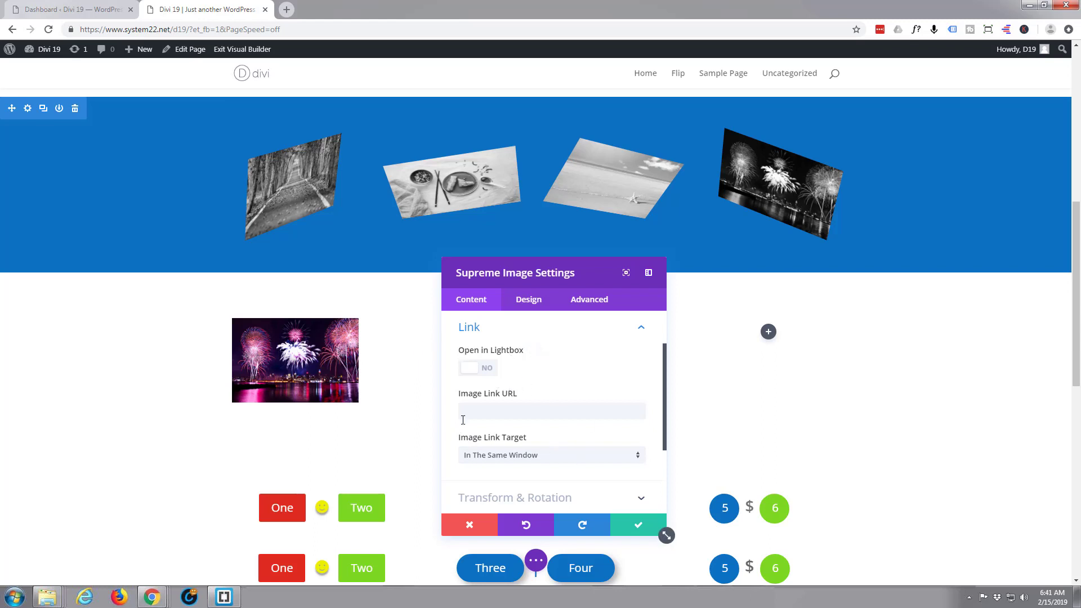
left_click(489, 370)
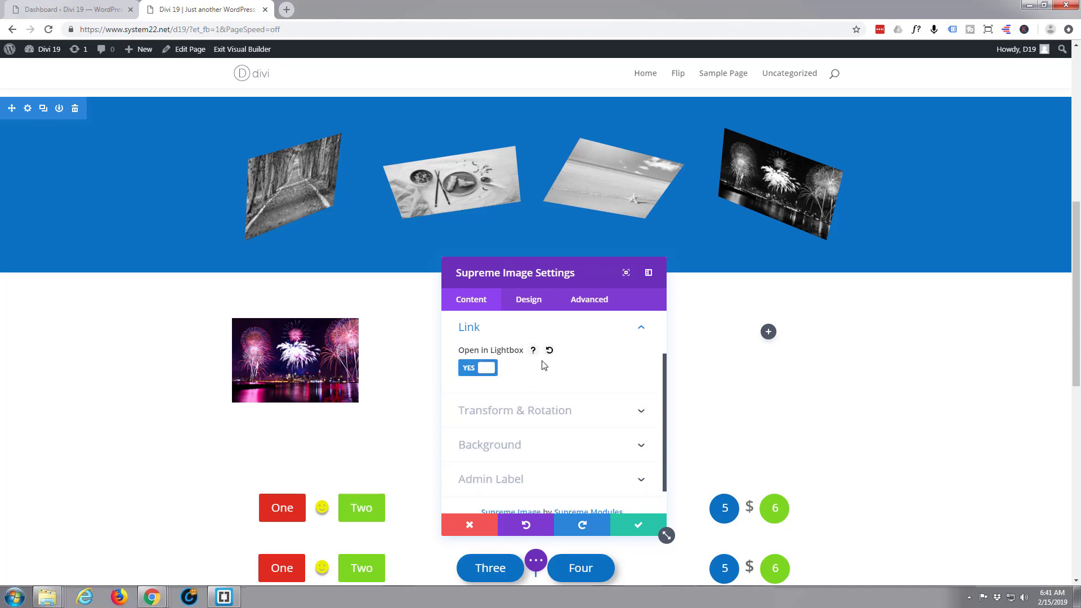
scroll(544, 365, "down", 1)
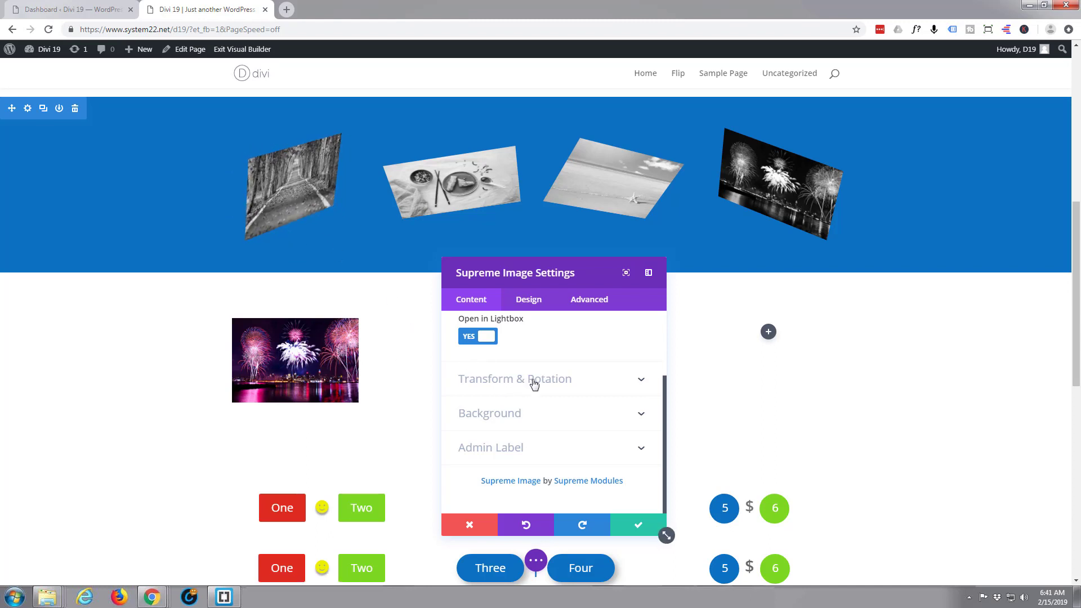
left_click(533, 384)
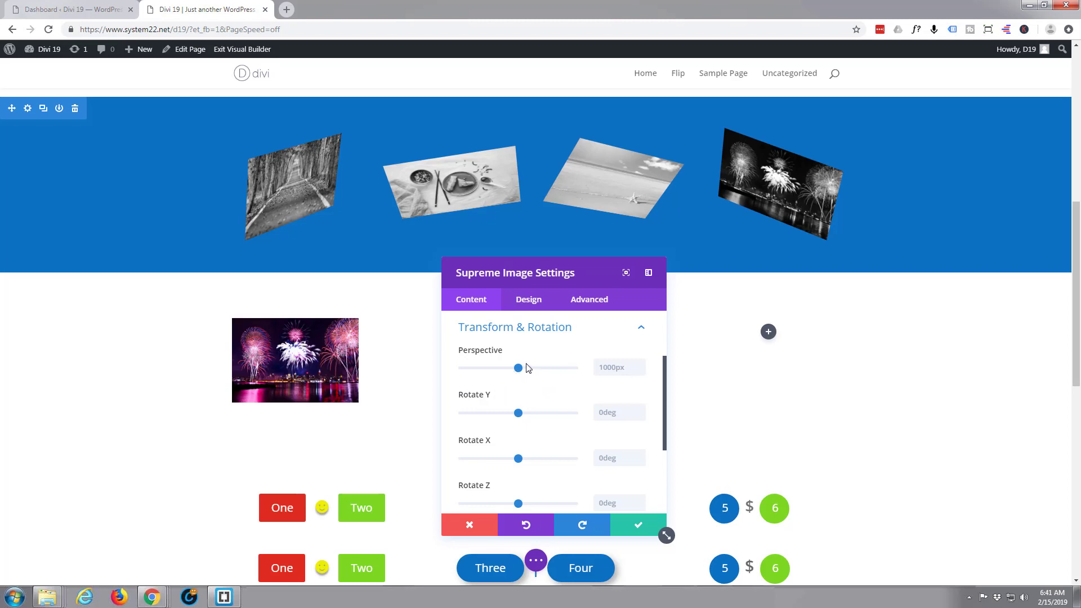
- Rotate the fireworks image 40deg on Y, 17deg on X and 14deg on Z
scroll(564, 386, "down", 1)
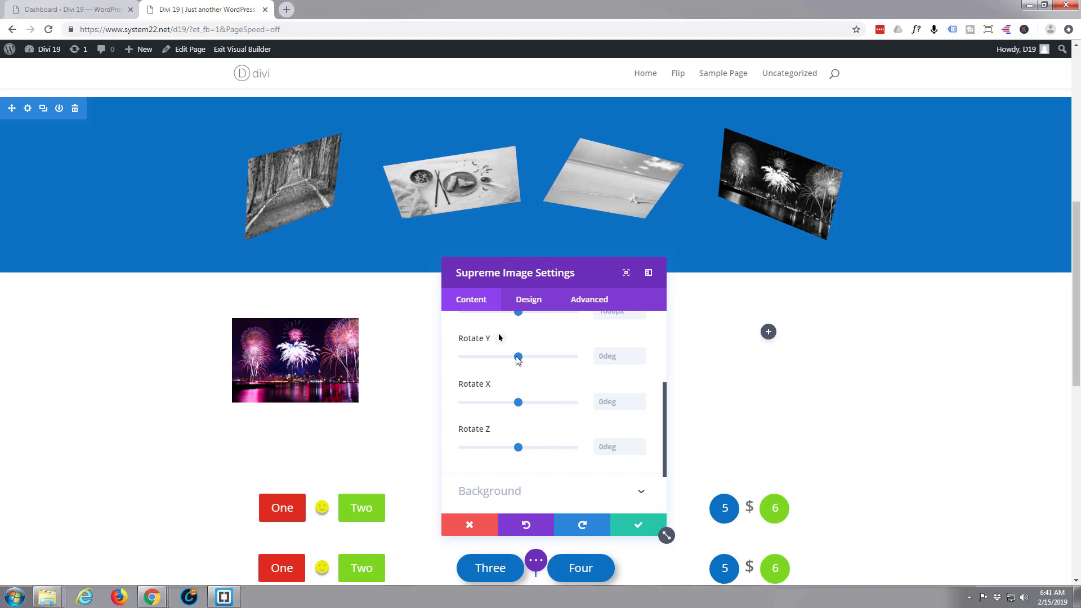
left_click_drag(519, 360, 545, 362)
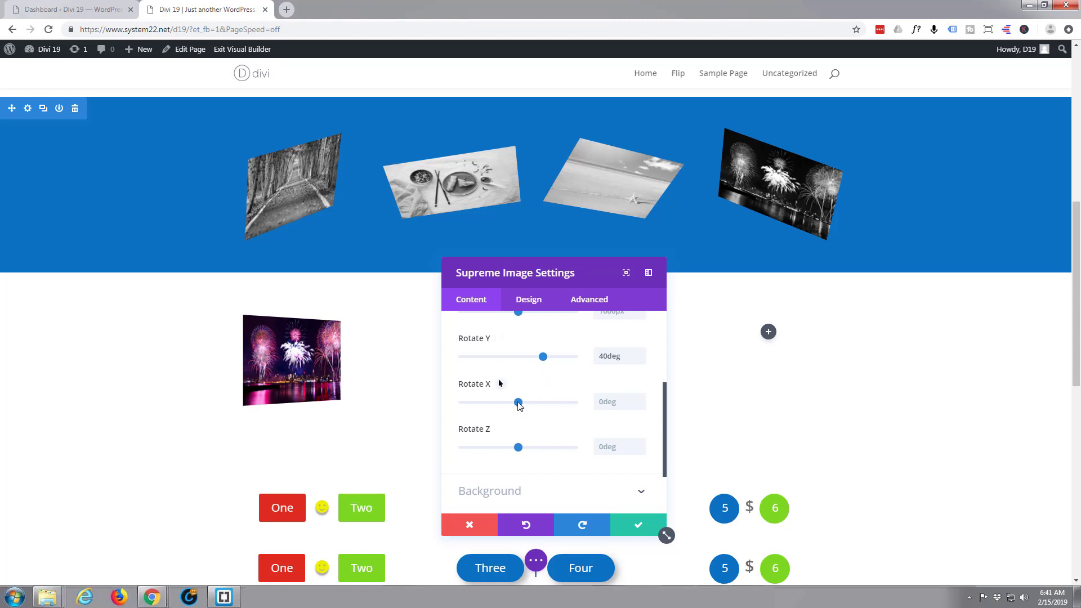
mouse_move(518, 403)
left_mouse_down()
mouse_move(507, 403)
mouse_move(528, 403)
left_mouse_up()
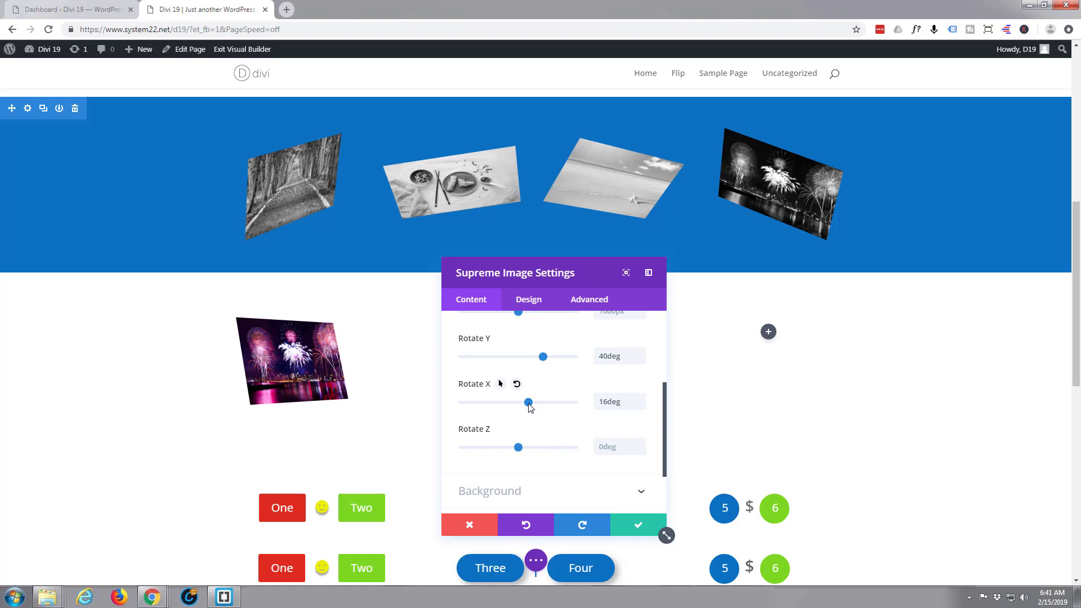
left_click_drag(529, 407, 531, 408)
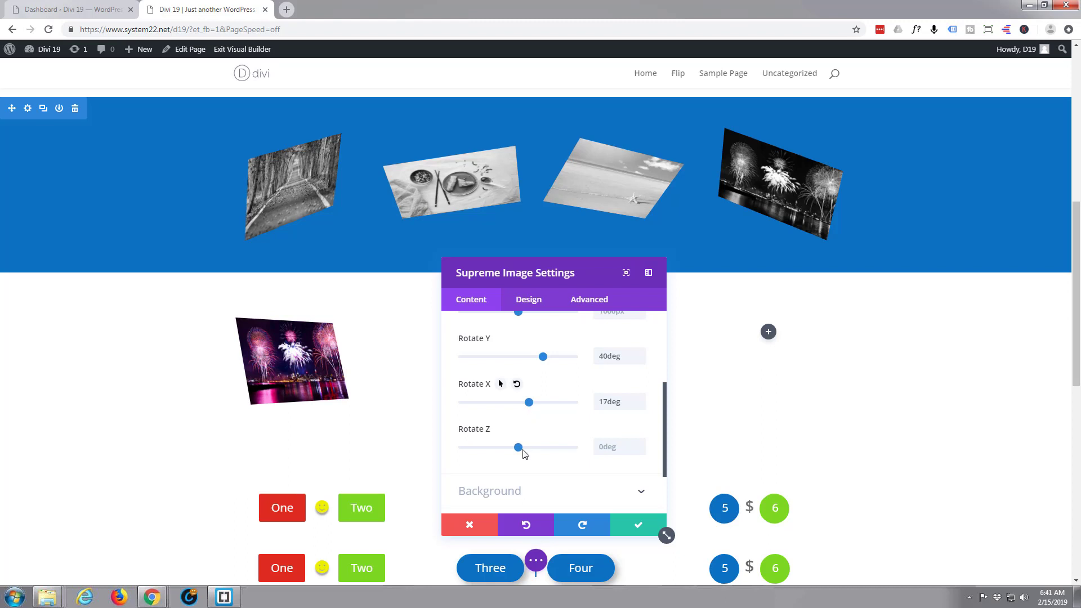
left_click_drag(518, 448, 531, 448)
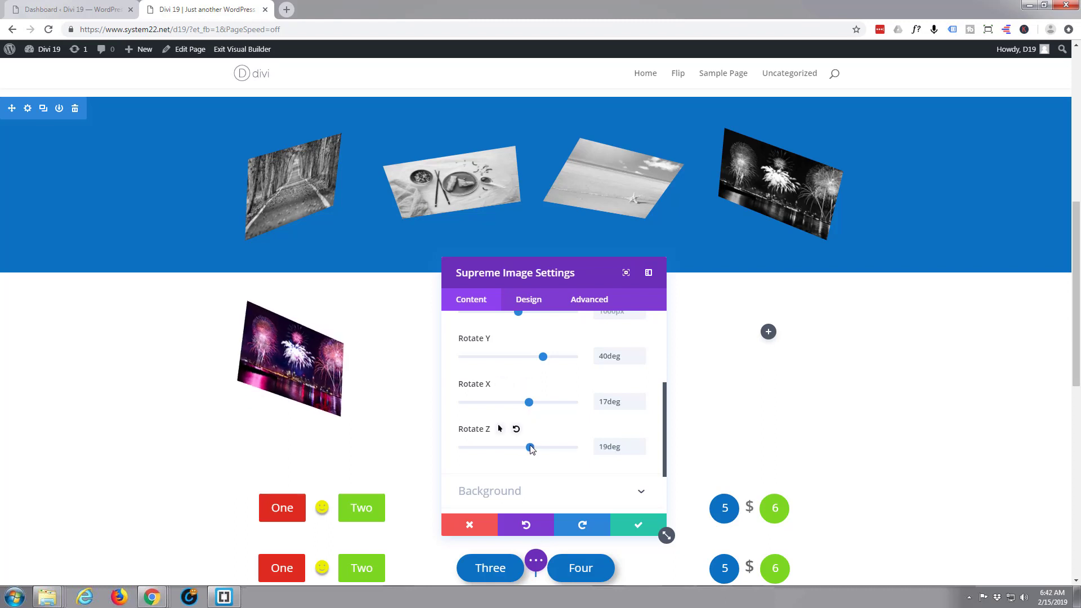
left_click_drag(530, 449, 528, 448)
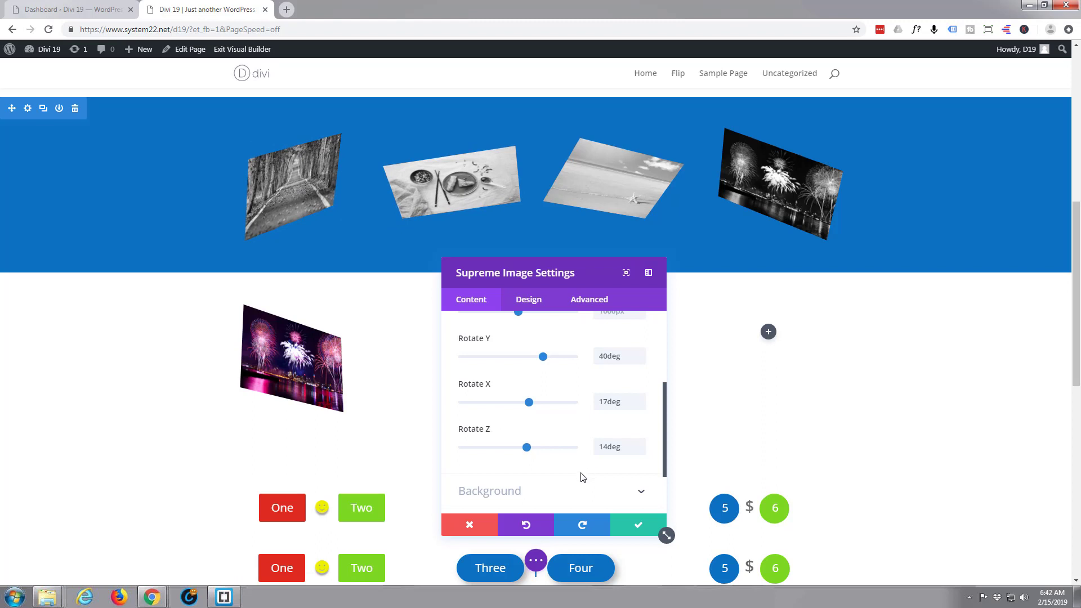
- Set the fireworks image's Saturation filter to 0% by default and 100% on hover
left_click(534, 304)
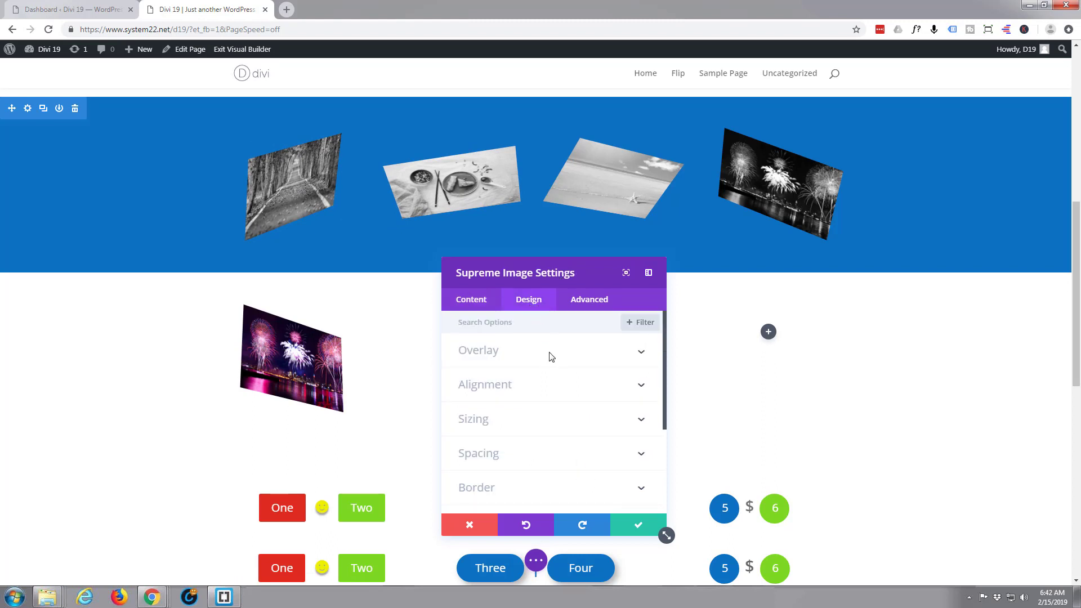
scroll(539, 422, "down", 3)
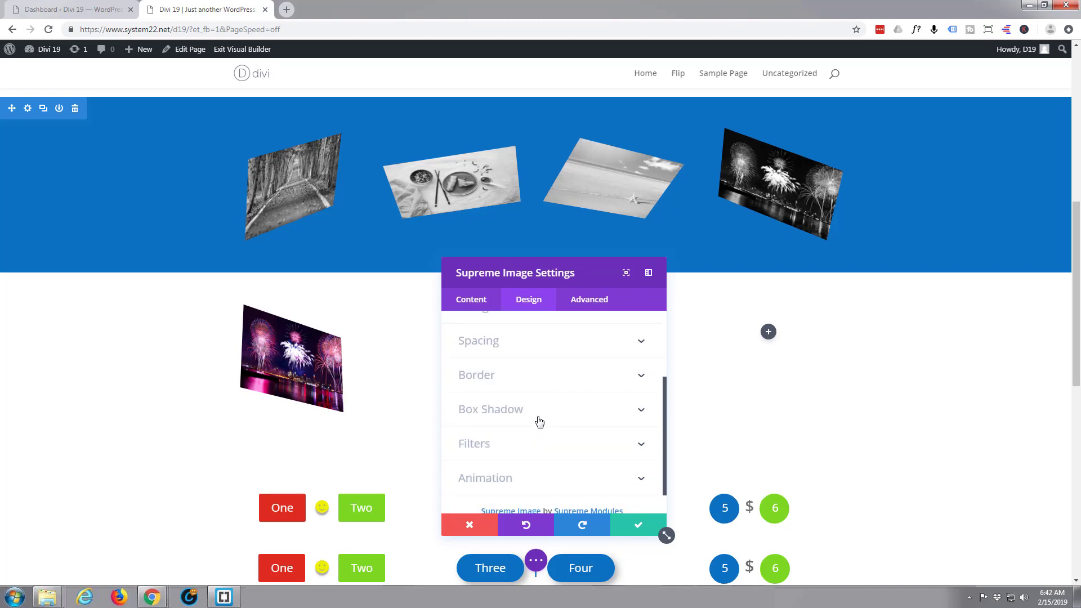
left_click(539, 416)
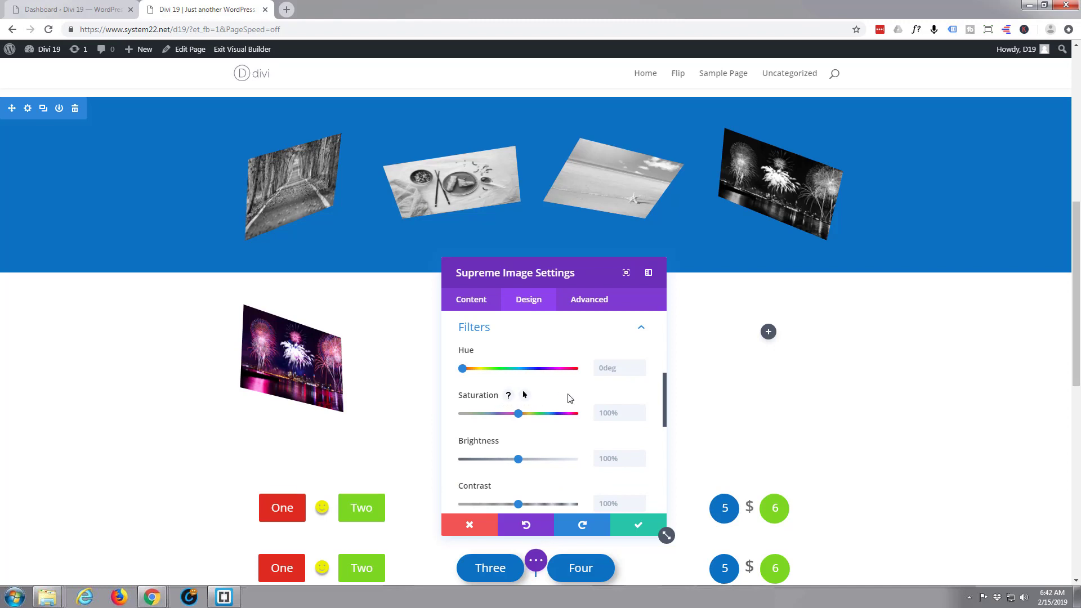
left_click(524, 396)
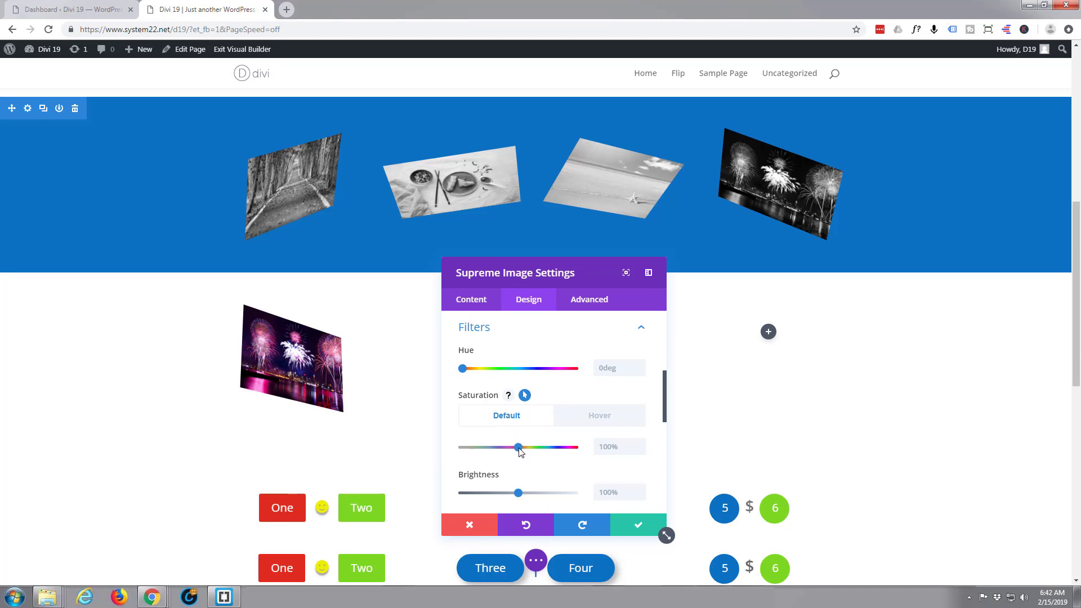
left_click_drag(518, 447, 450, 451)
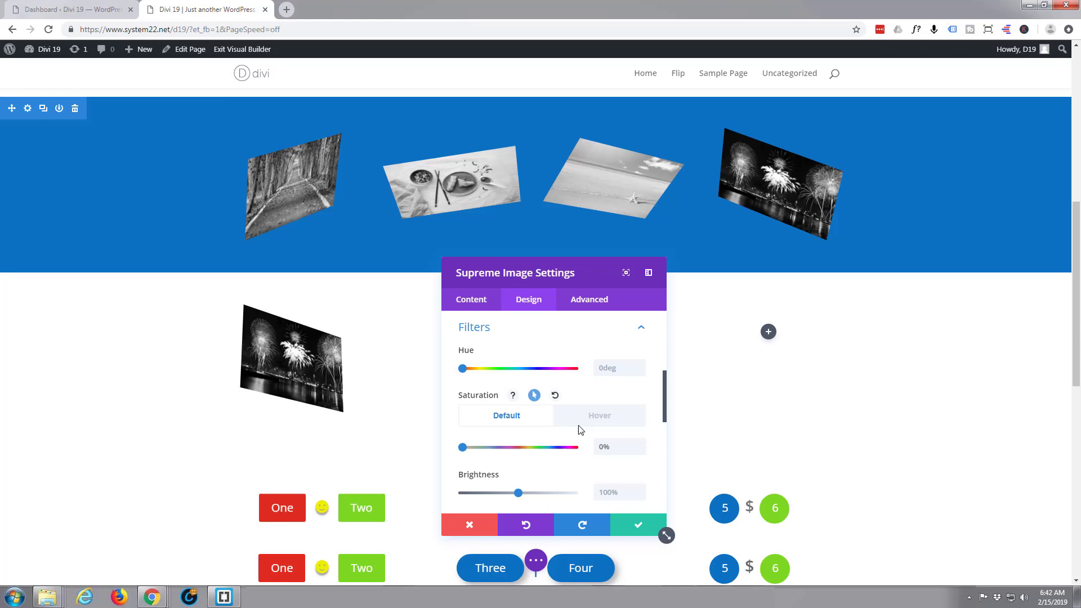
left_click(603, 419)
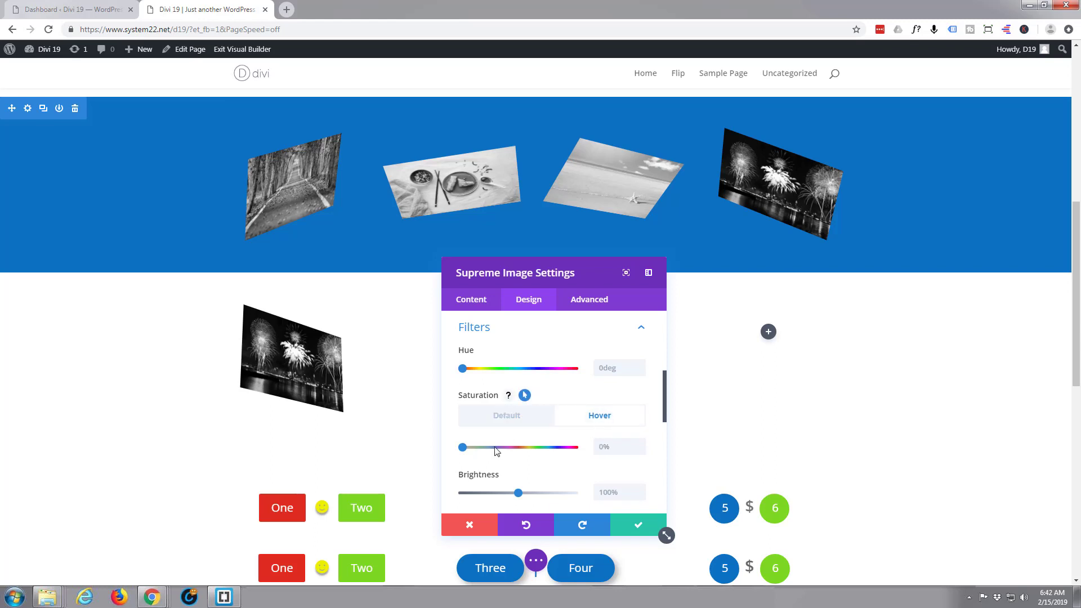
left_click_drag(462, 447, 517, 447)
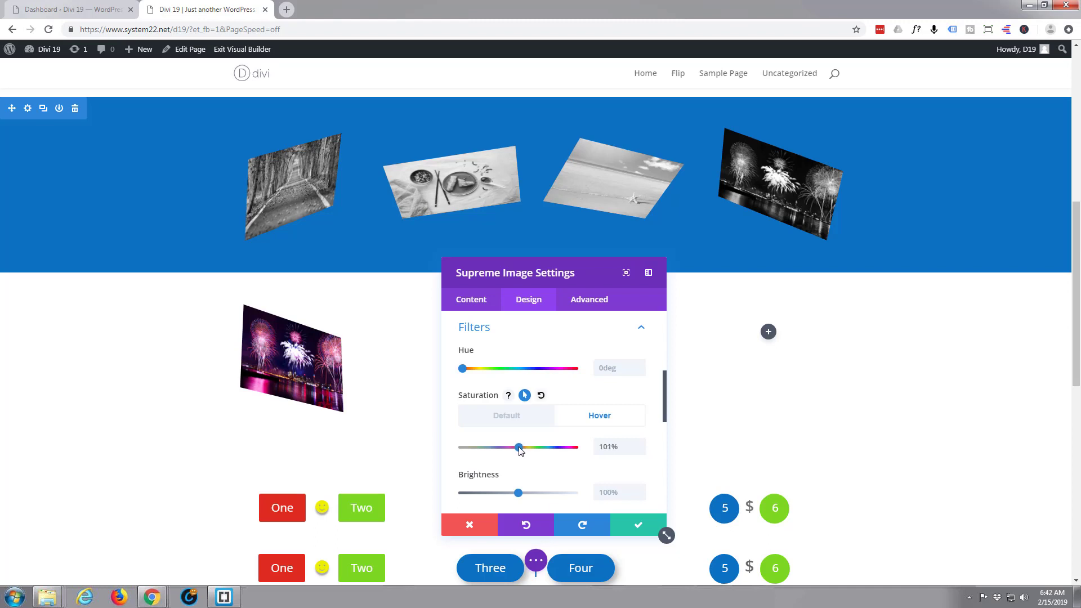
left_click_drag(519, 447, 520, 447)
scroll(498, 462, "down", 1)
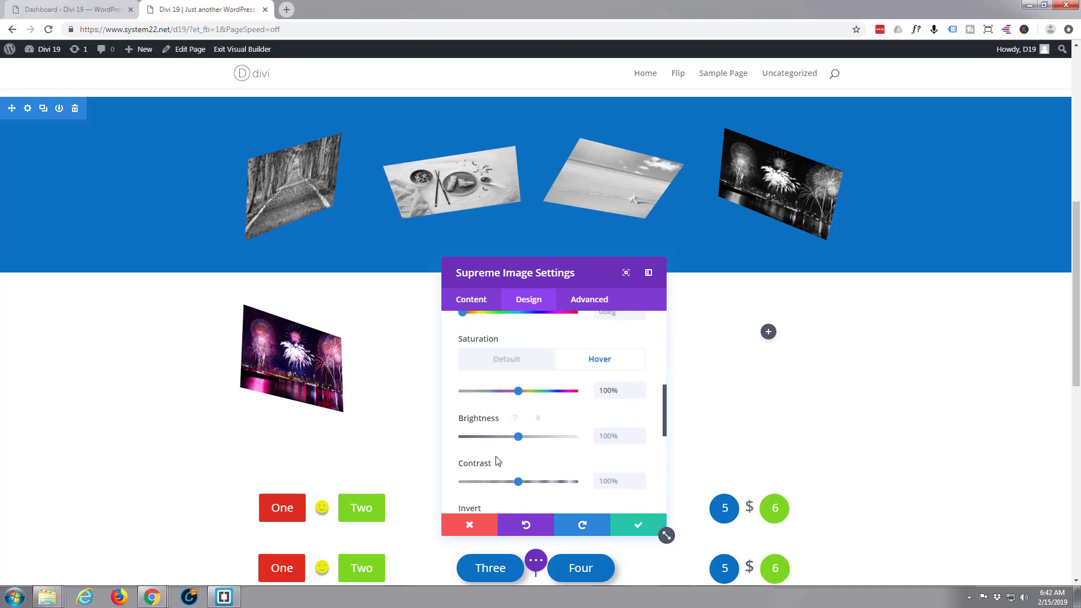
scroll(501, 462, "down", 1)
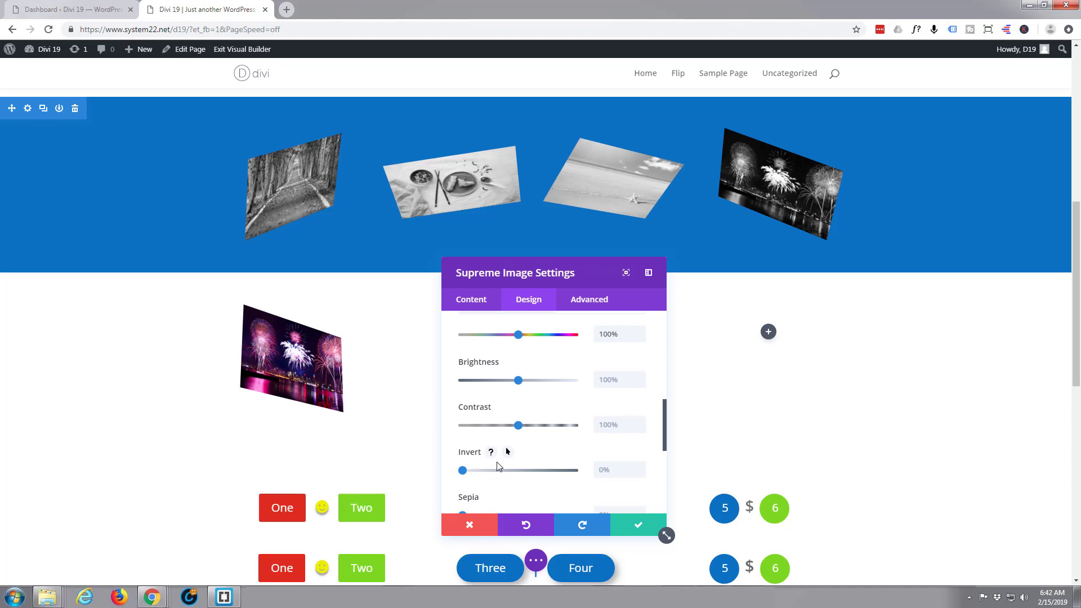
scroll(497, 464, "up", 2)
scroll(498, 464, "up", 2)
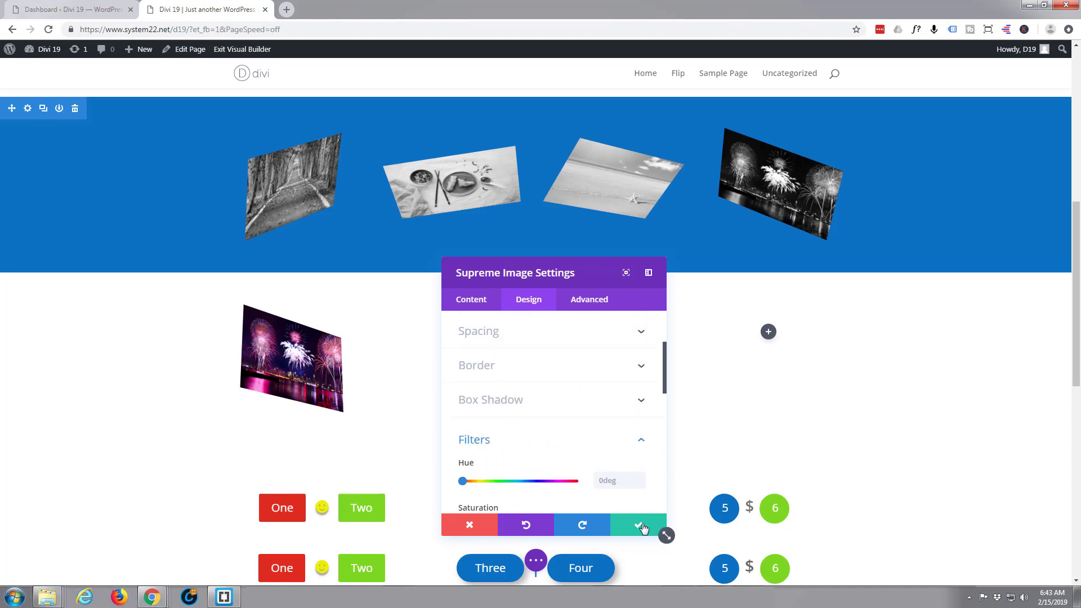
- Give the fireworks module a 500ms Ease-In-Out transition and keep its settings
left_click(592, 303)
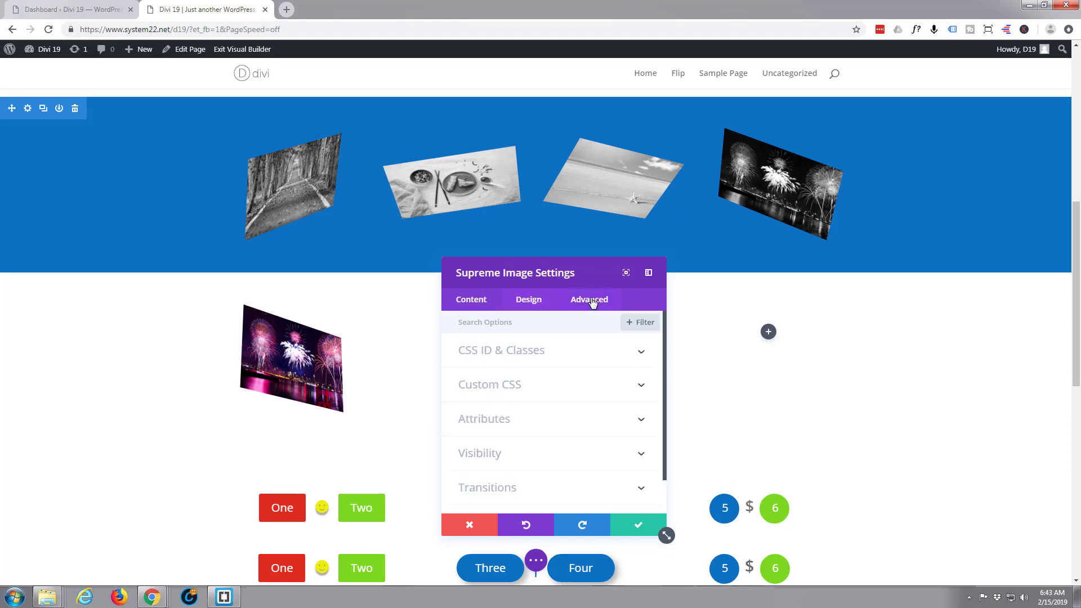
left_click(505, 489)
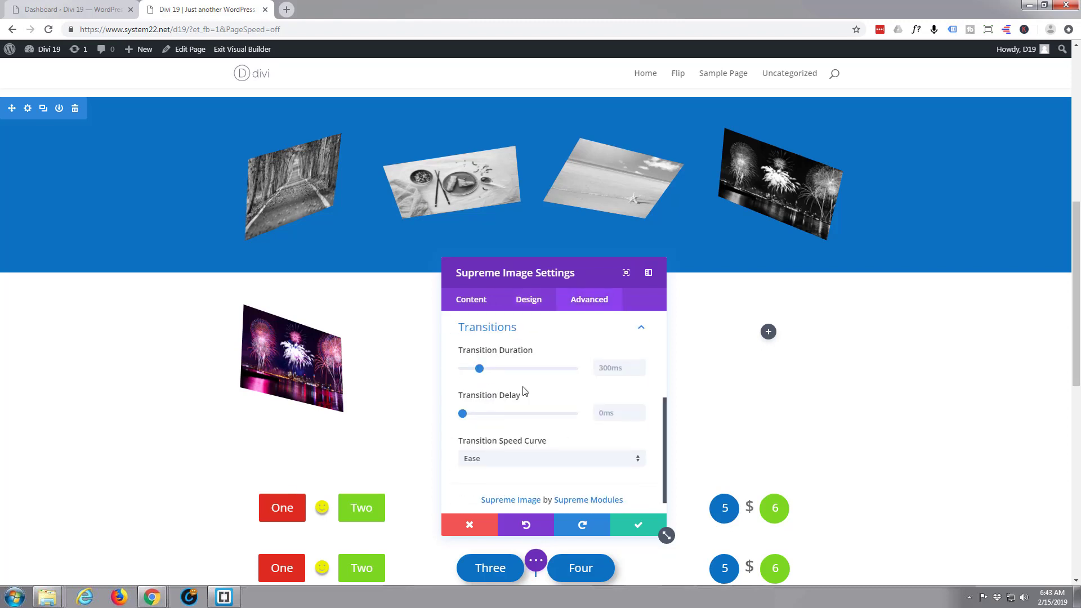
left_click_drag(483, 368, 491, 370)
left_click(638, 460)
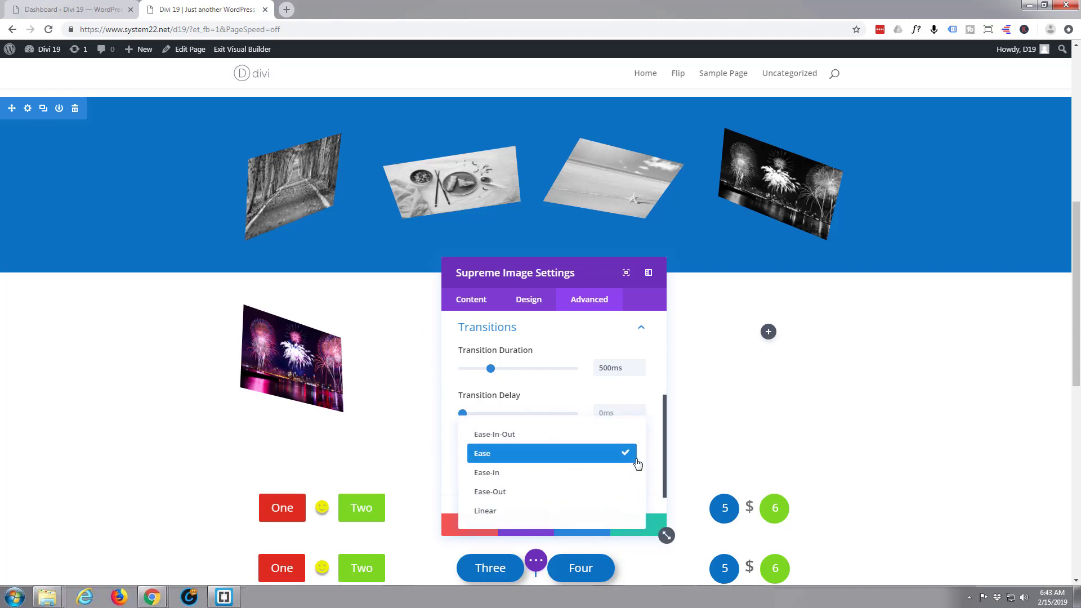
left_click(553, 444)
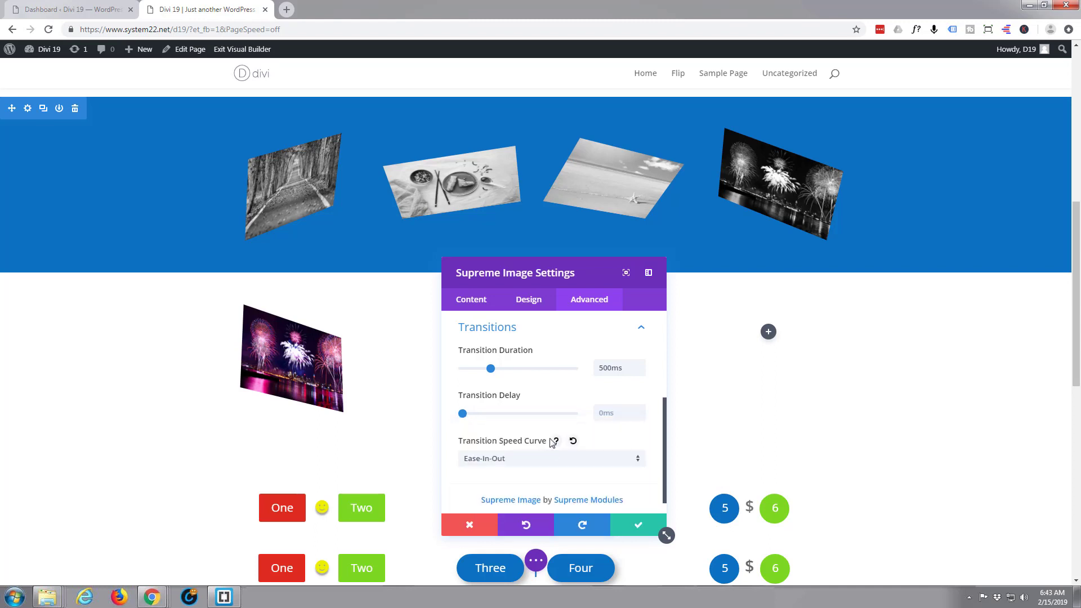
left_click(641, 526)
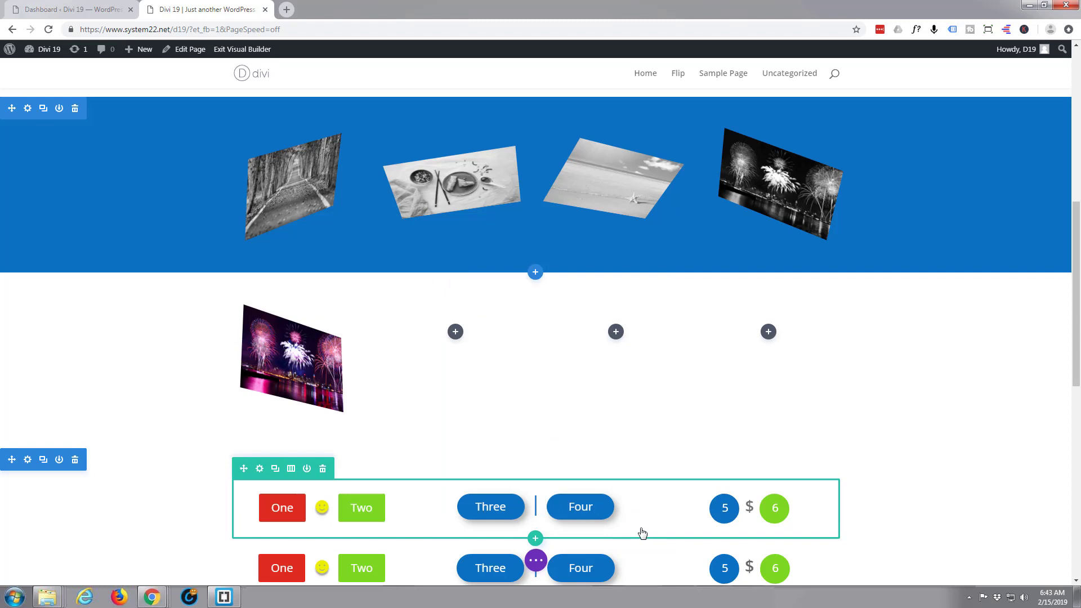
- Save the page, exit the Visual Builder and scroll the live page to the fireworks row
left_click(536, 561)
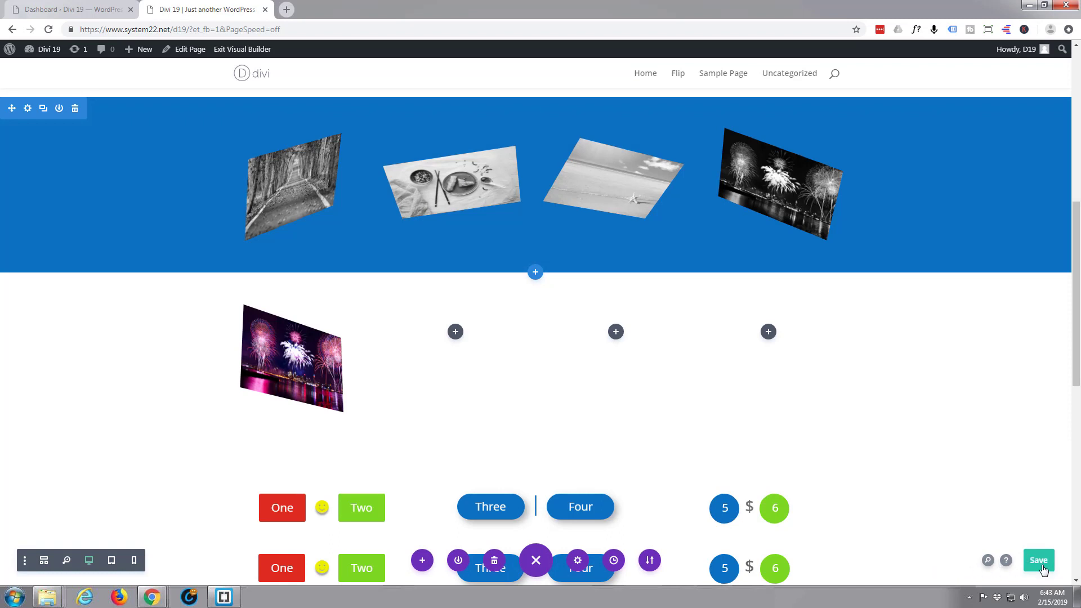
left_click(1041, 567)
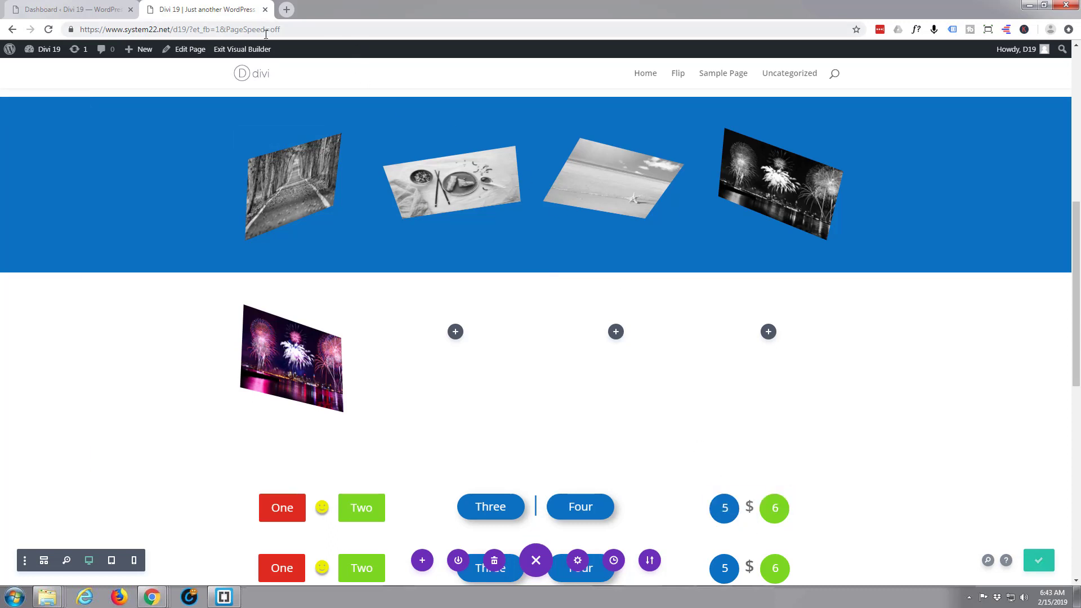
left_click(260, 51)
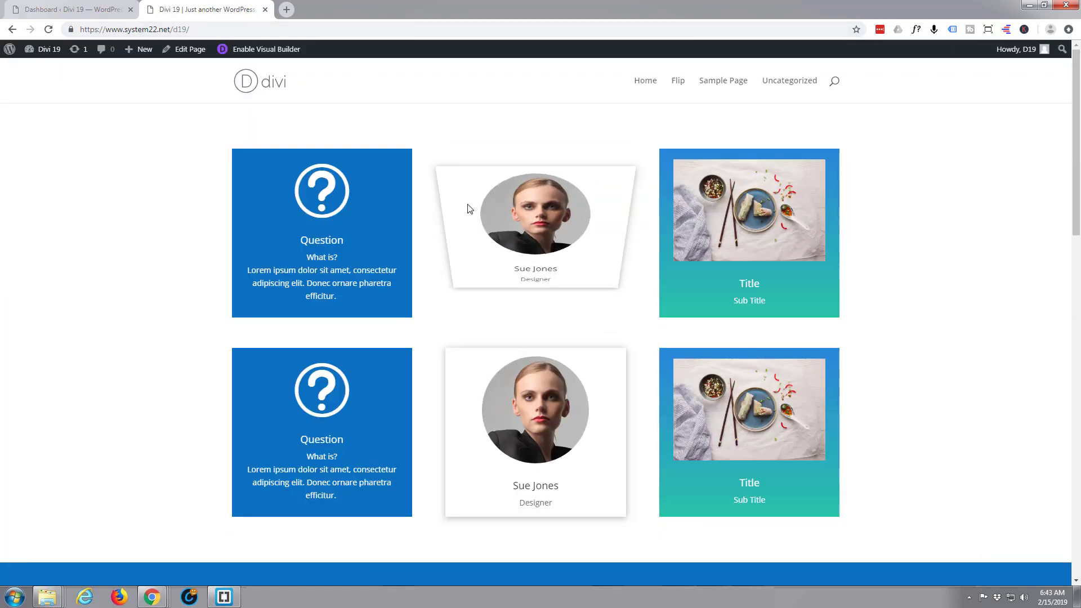
scroll(472, 208, "down", 2)
scroll(474, 208, "down", 8)
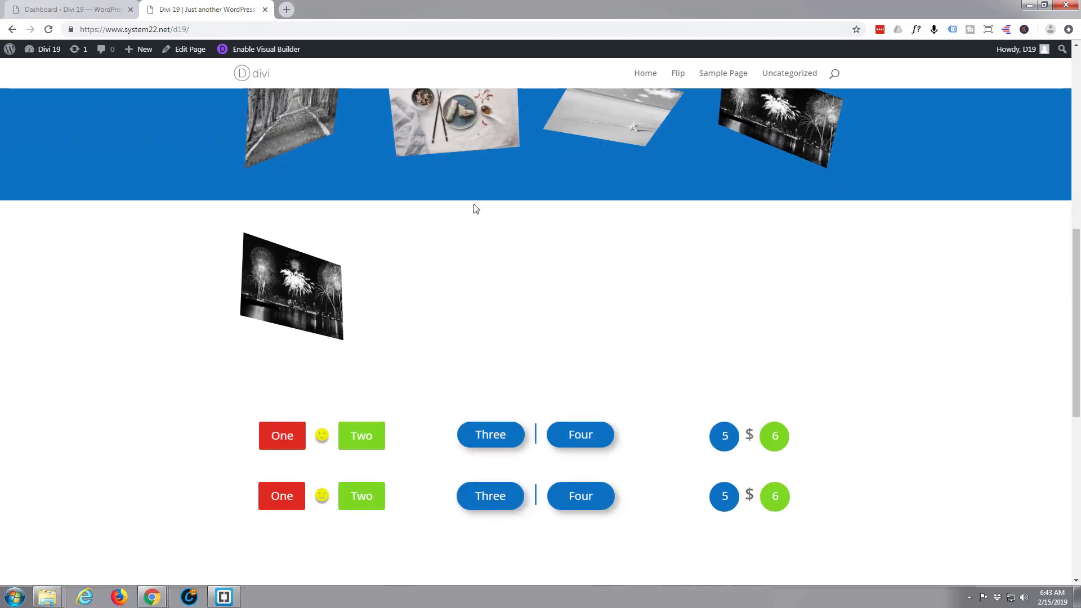
scroll(511, 320, "up", 2)
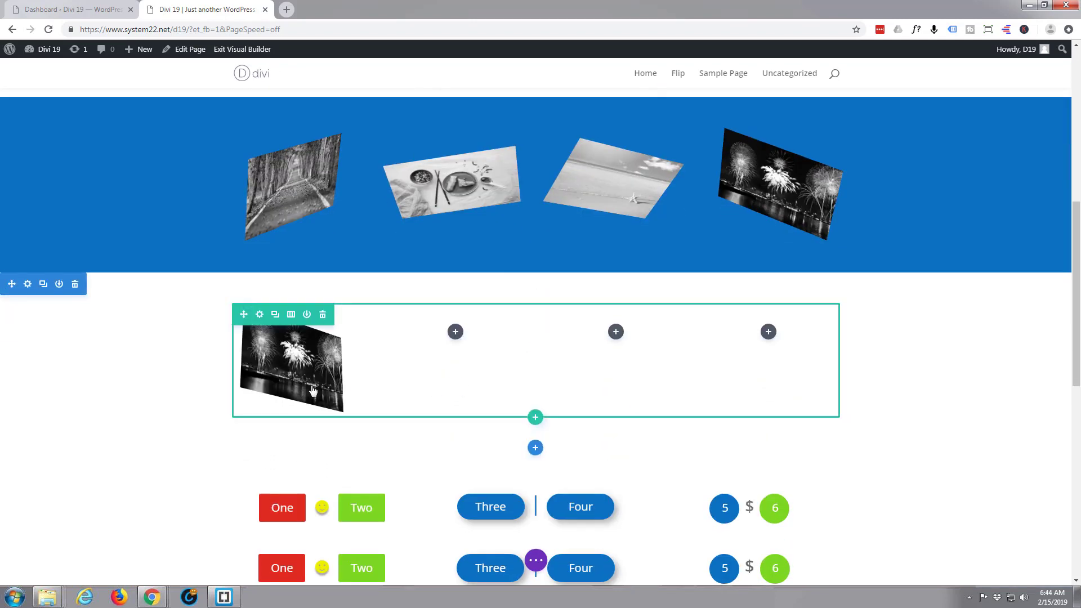
- In the fireworks image's Transform & Rotation settings, clear the Rotate Y hover value
left_click(279, 347)
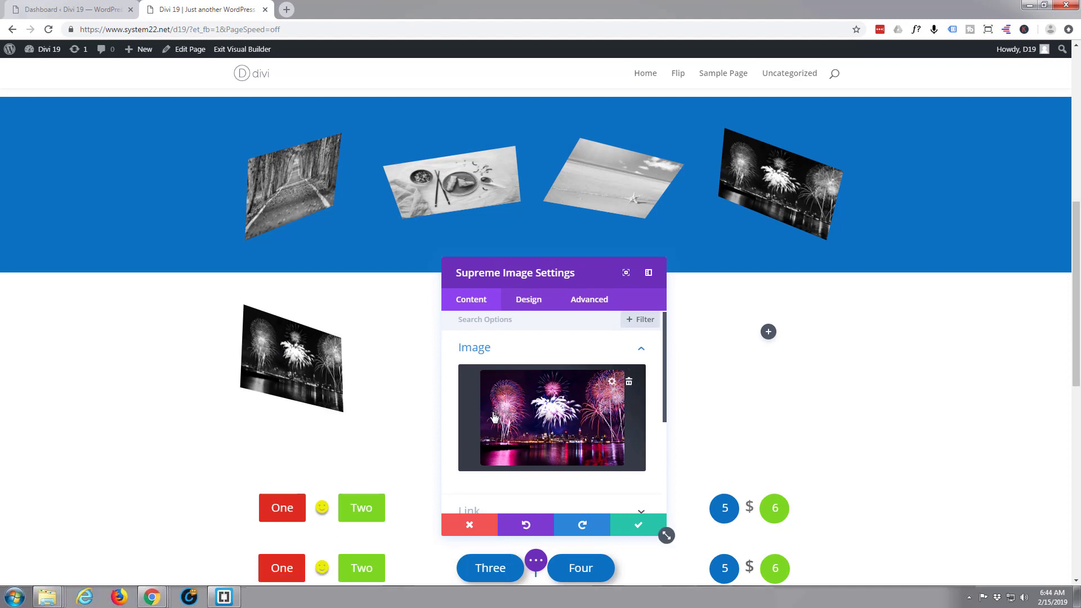
scroll(501, 409, "down", 3)
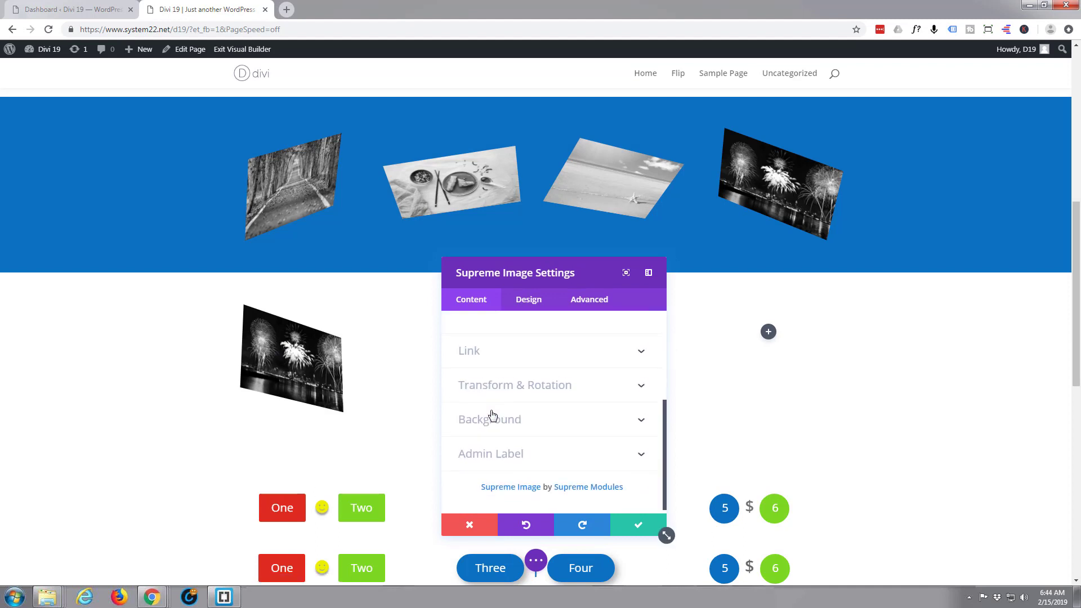
left_click(553, 382)
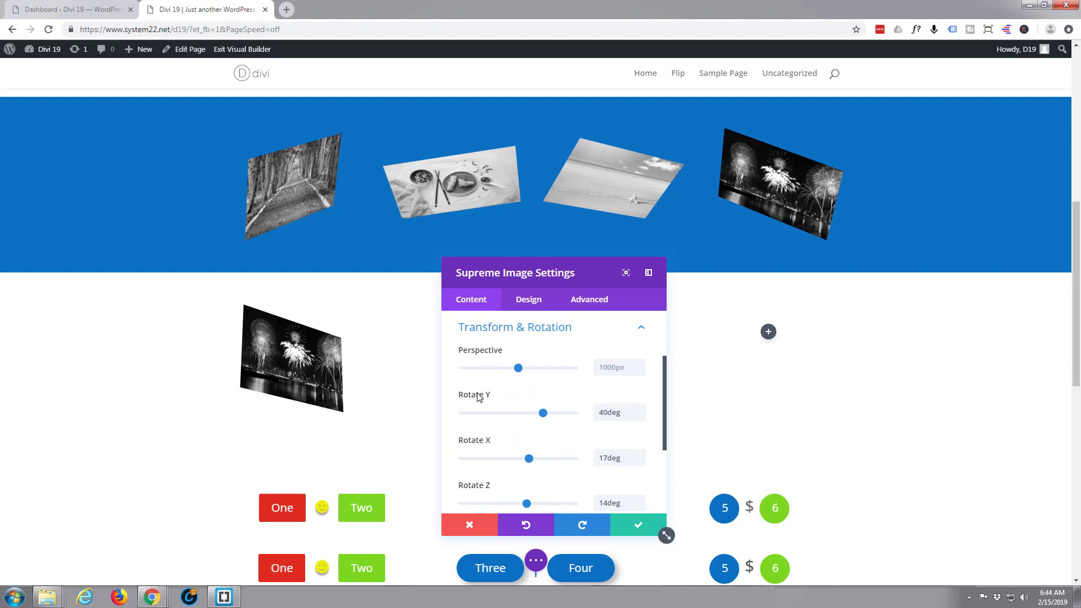
left_click(500, 395)
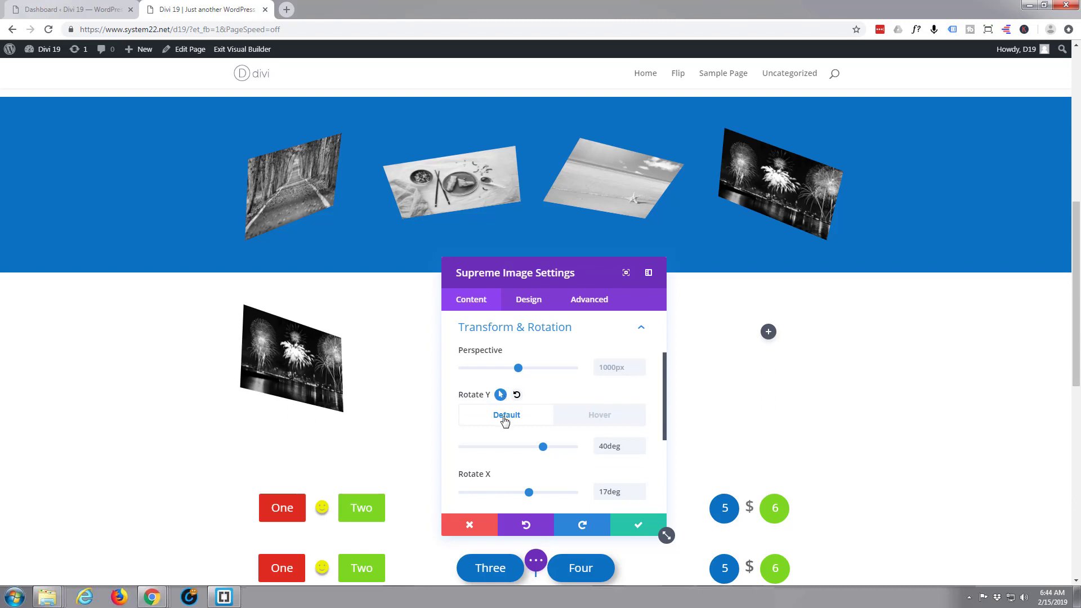
left_click(602, 417)
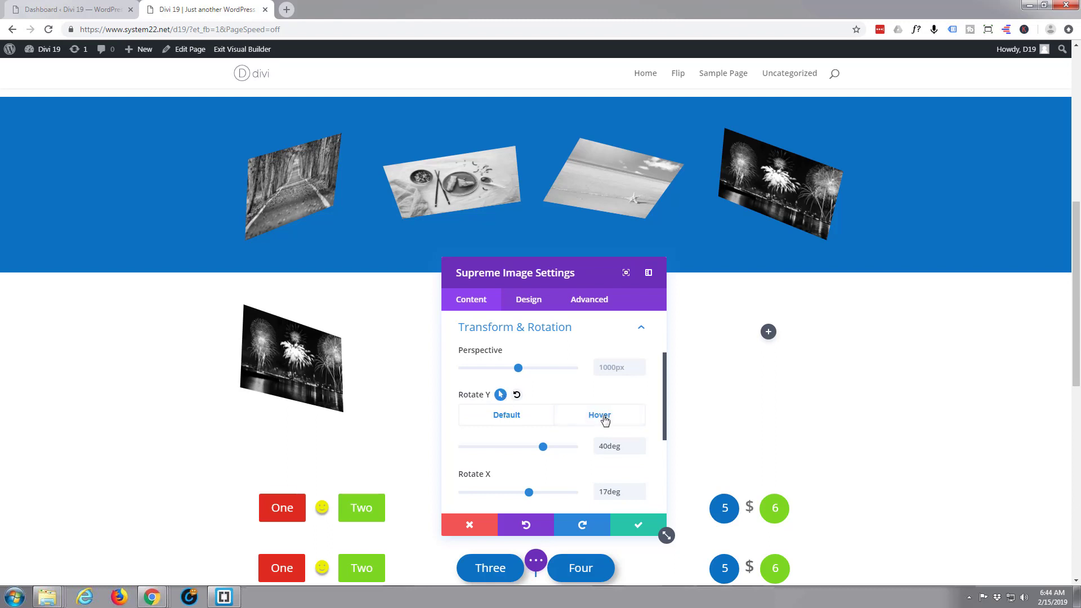
left_click(605, 447)
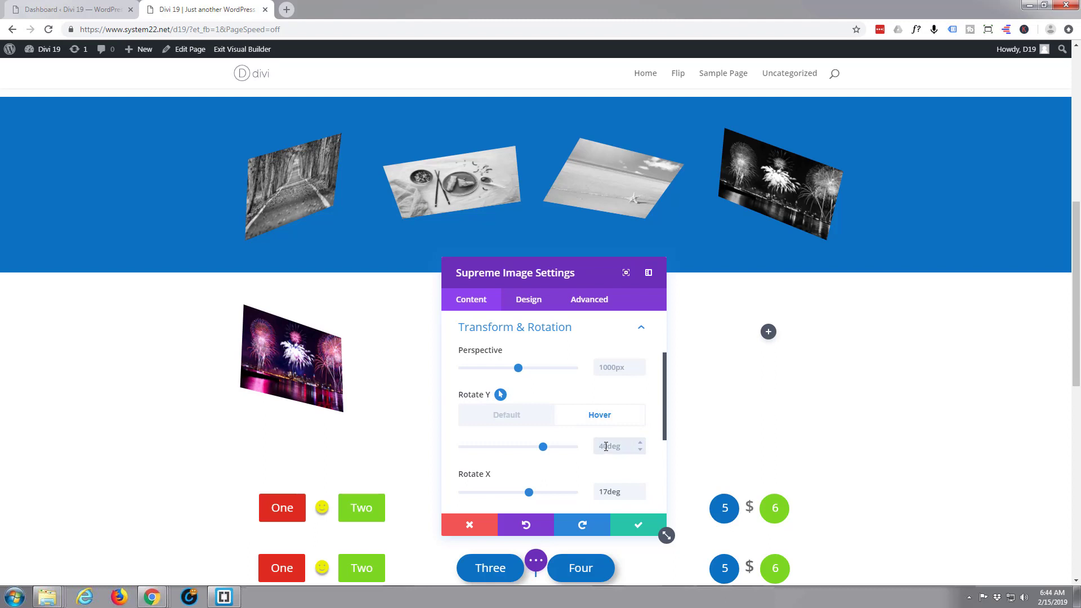
key("Delete")
- Set the Rotate X and Rotate Z hover values to 0deg and save the module
scroll(551, 462, "down", 1)
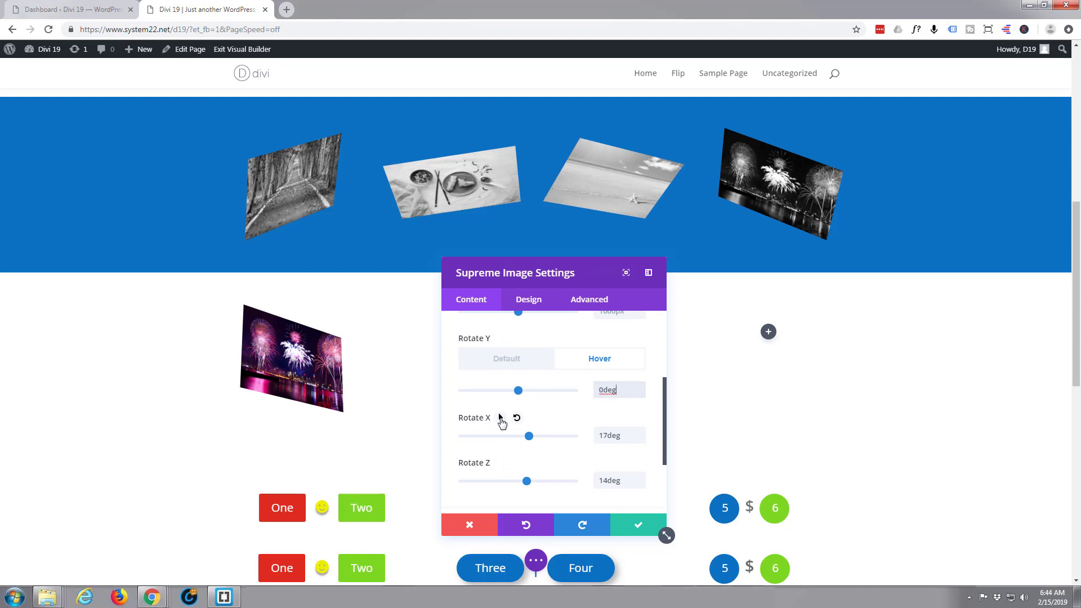
left_click(499, 418)
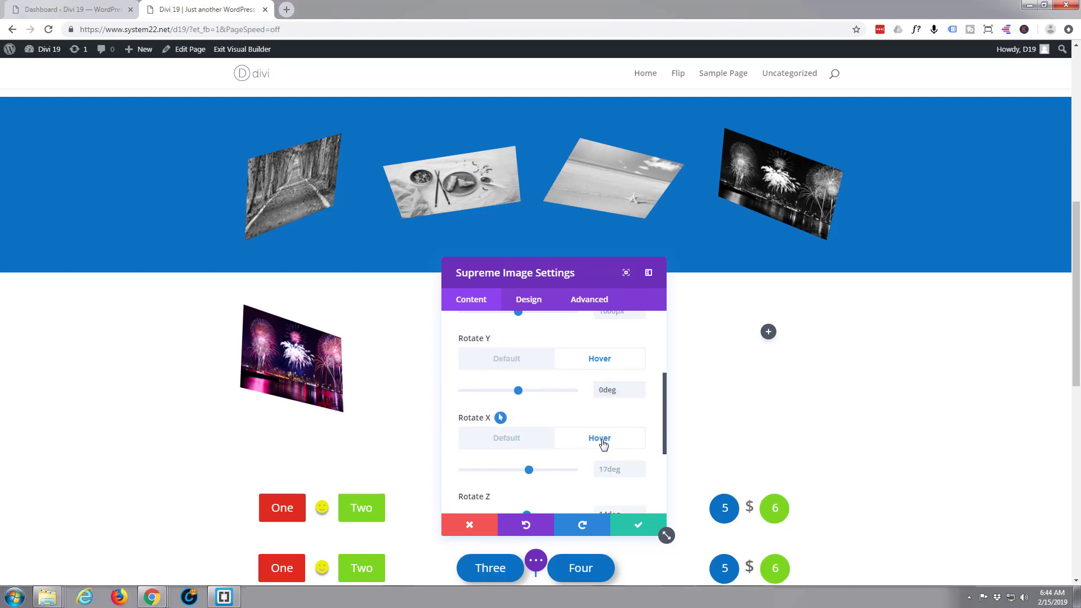
left_click(611, 468)
type("0")
scroll(586, 454, "down", 4)
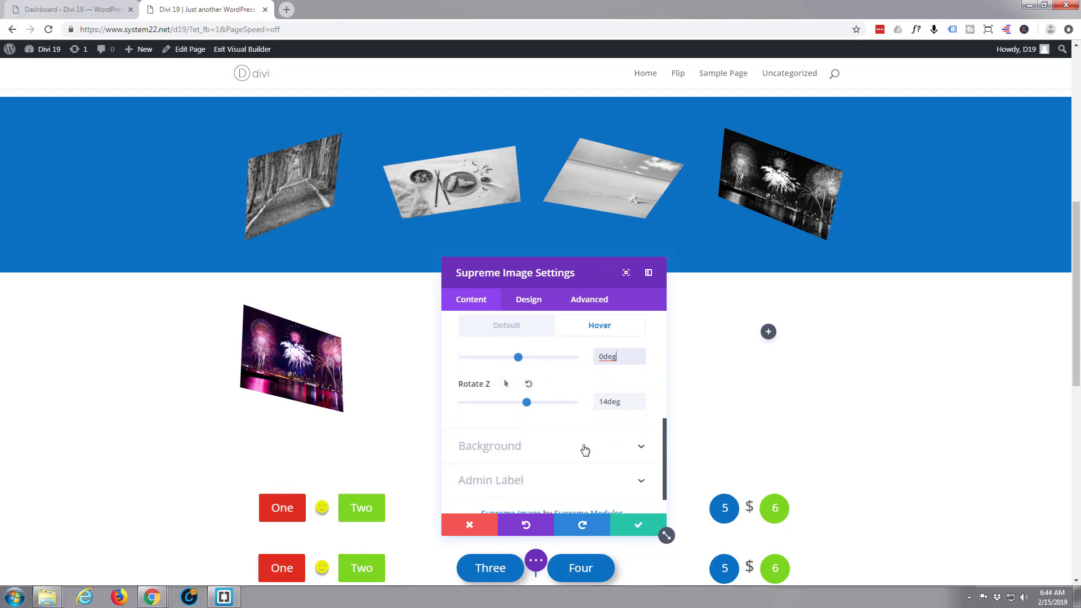
mouse_move(499, 386)
left_click(499, 383)
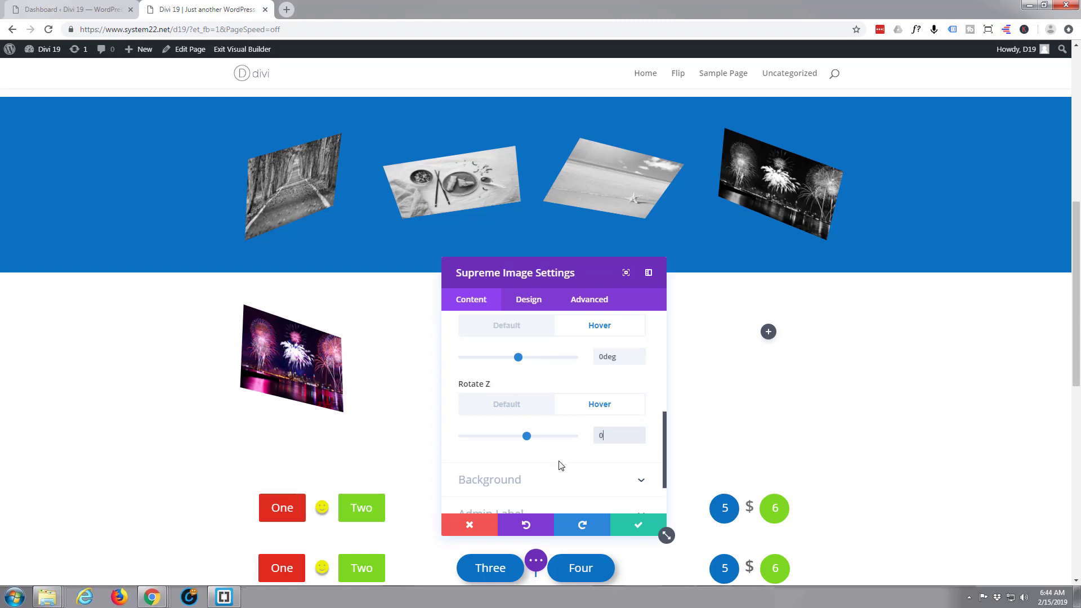
type("deg")
scroll(553, 450, "down", 1)
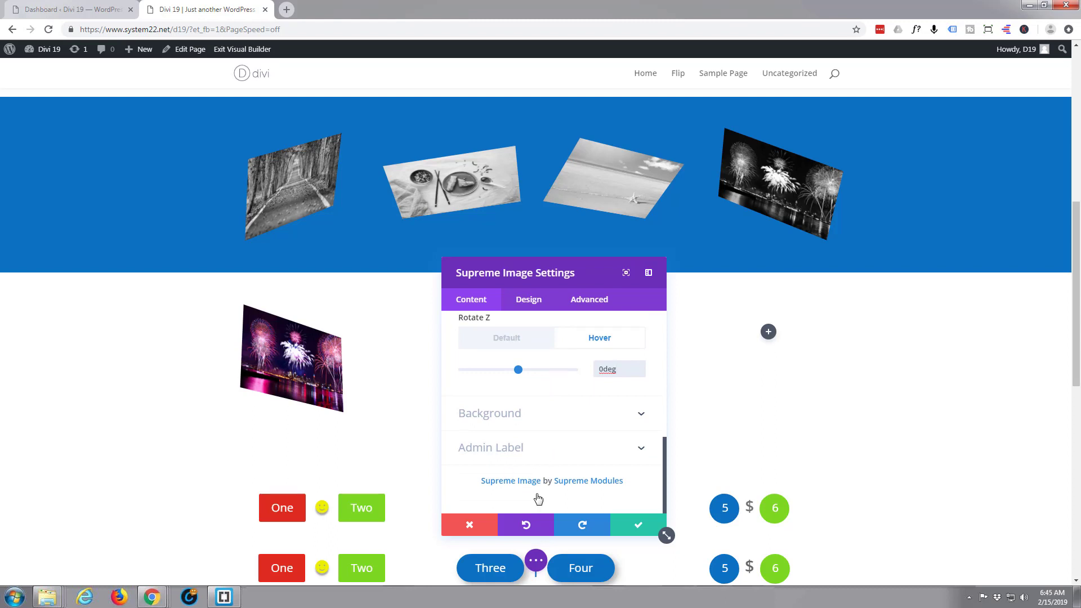
left_click(632, 526)
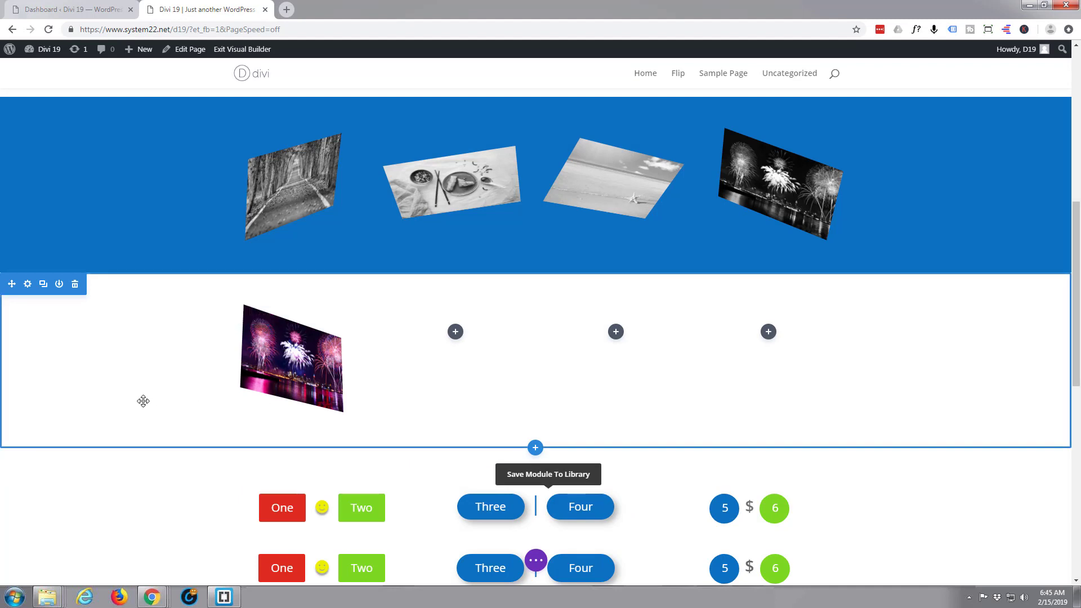
- Duplicate the fireworks image module and drag the copy into the row's second column
mouse_move(253, 359)
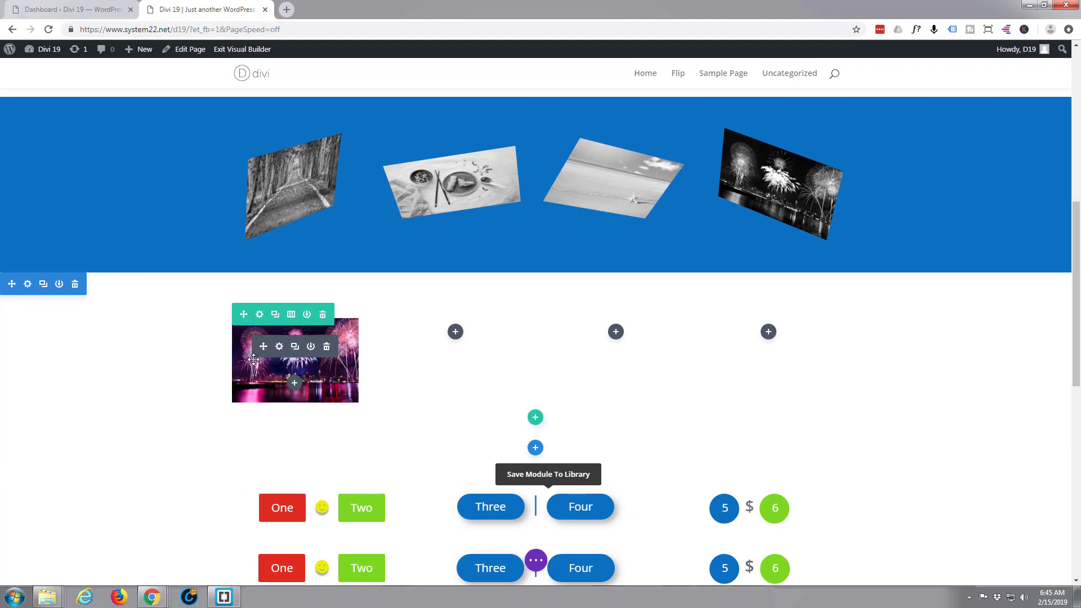
left_click(296, 350)
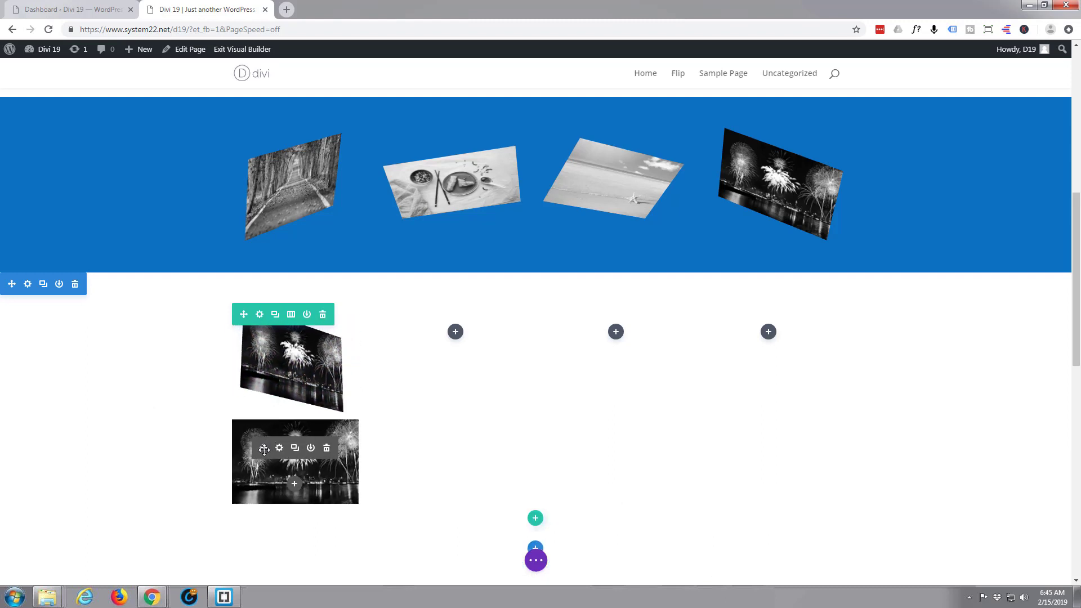
left_click_drag(264, 448, 467, 333)
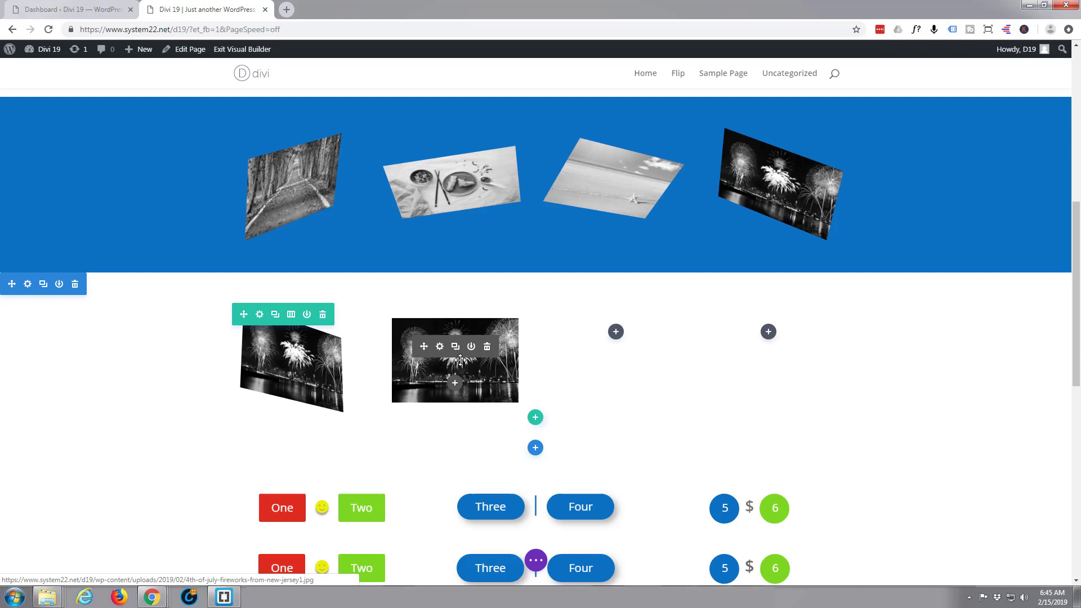
- On the copied image, reduce Rotate Y to 24deg and increase its Rotate X
left_click(440, 346)
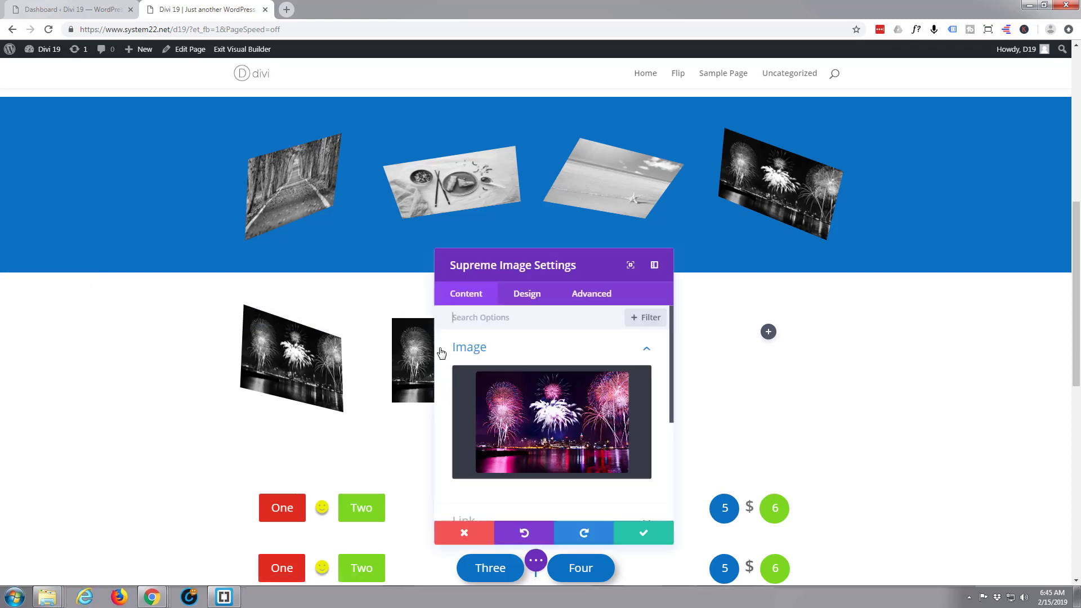
scroll(522, 372, "down", 3)
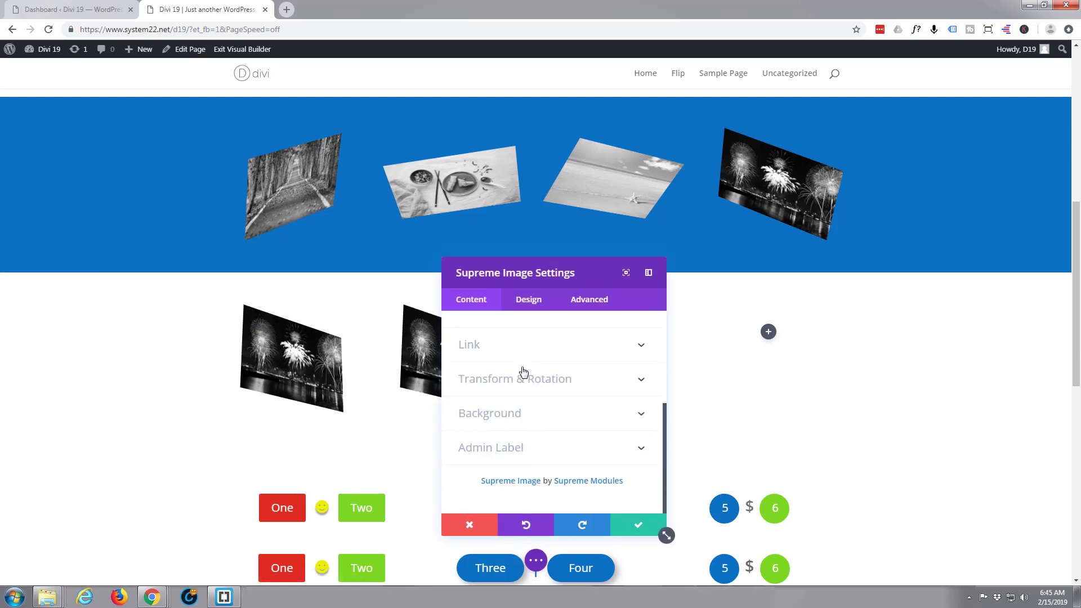
left_click(563, 390)
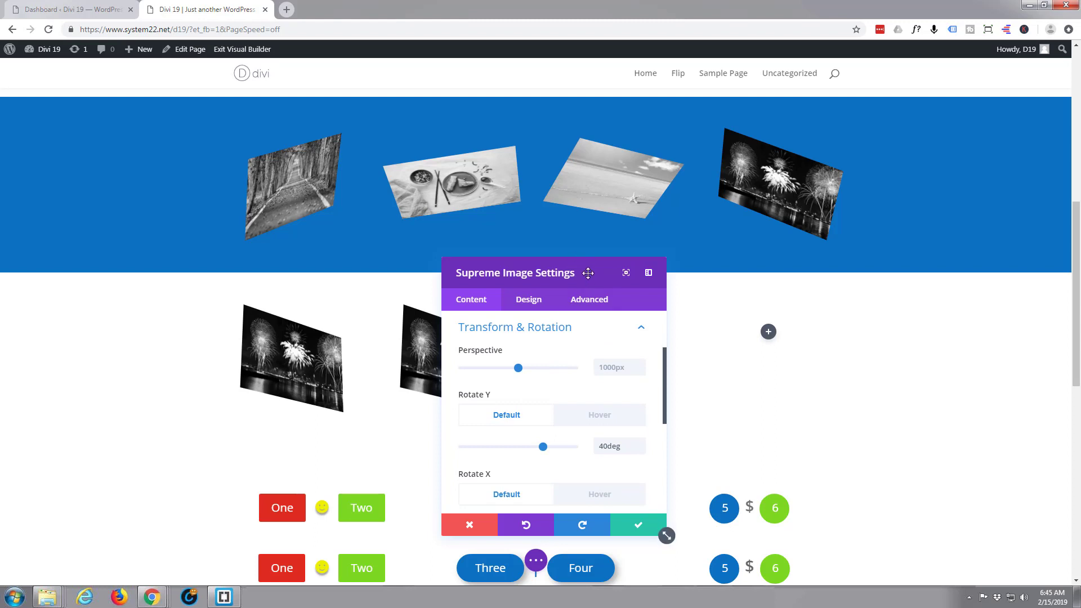
left_click_drag(659, 266, 731, 266)
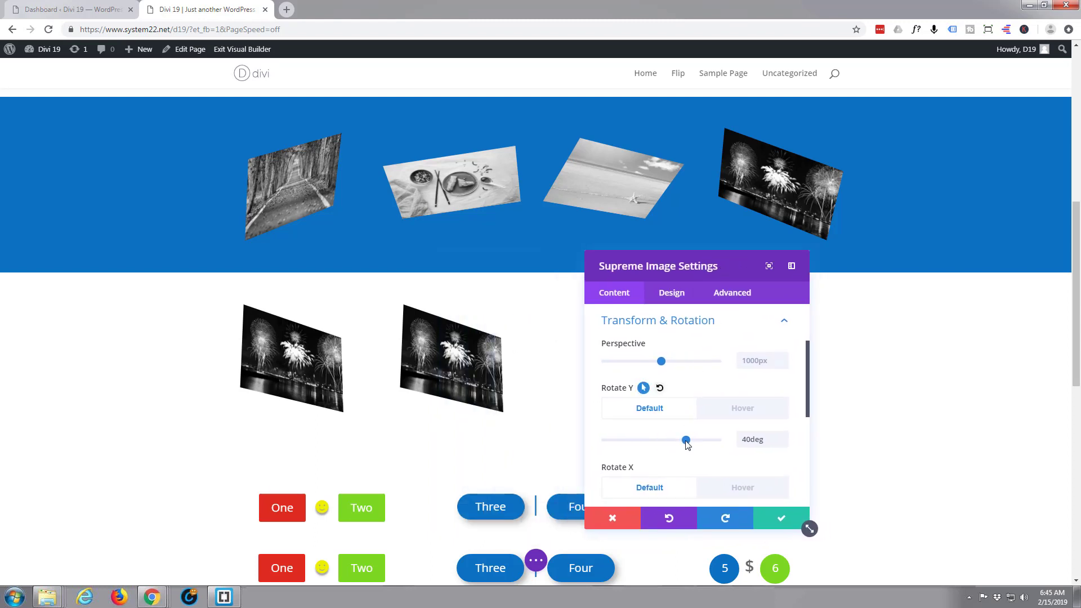
left_click_drag(686, 441, 677, 445)
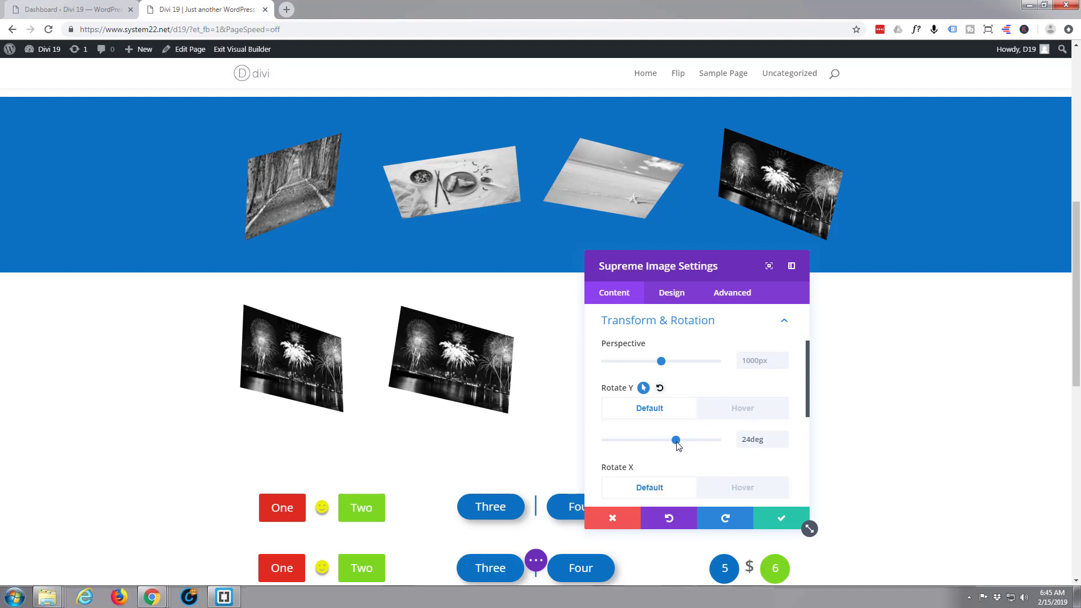
scroll(678, 453, "down", 1)
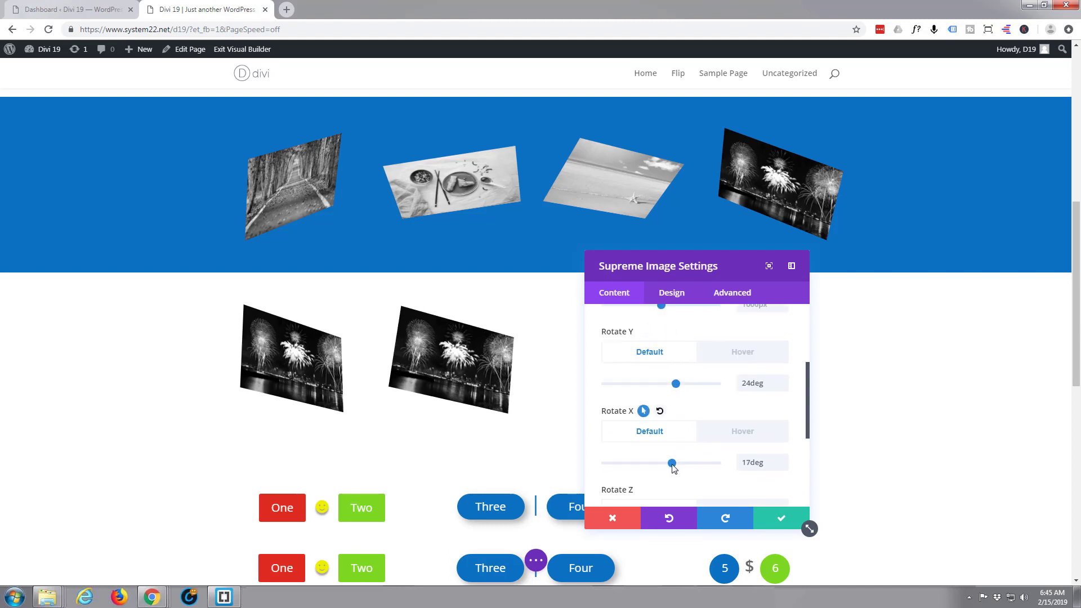
left_click_drag(683, 467, 674, 432)
scroll(675, 468, "down", 2)
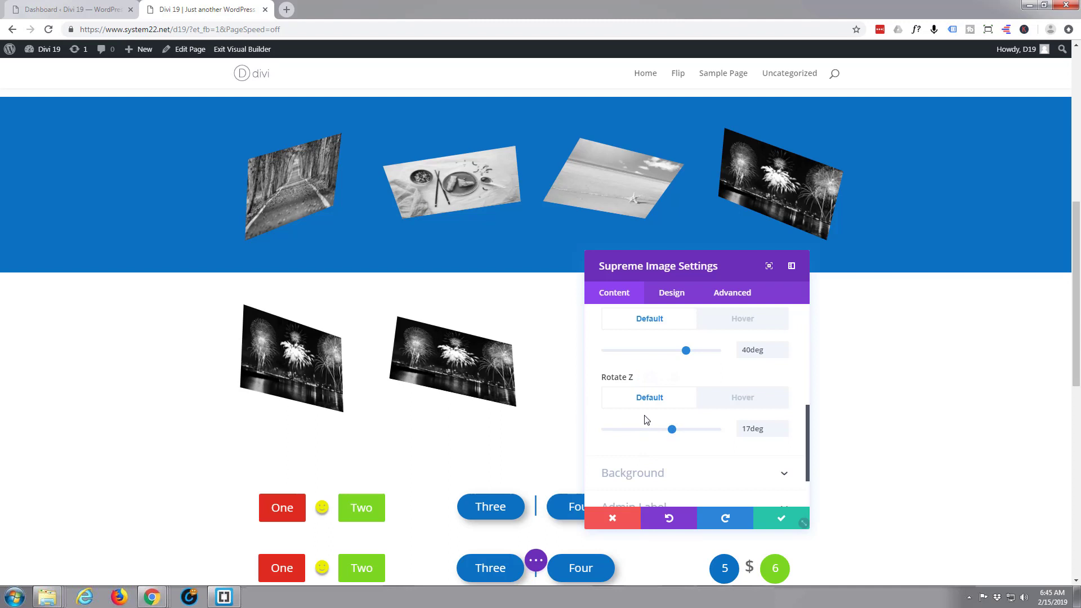
scroll(687, 449, "up", 2)
scroll(687, 449, "up", 3)
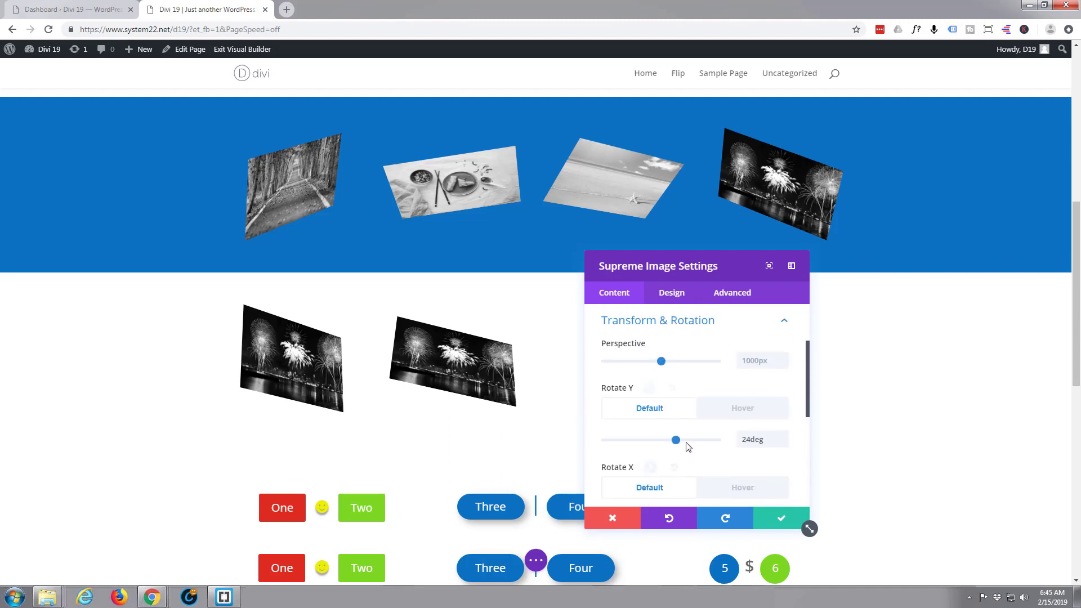
- Replace the second image's fireworks picture with the woodland road photo and save
left_click(712, 352)
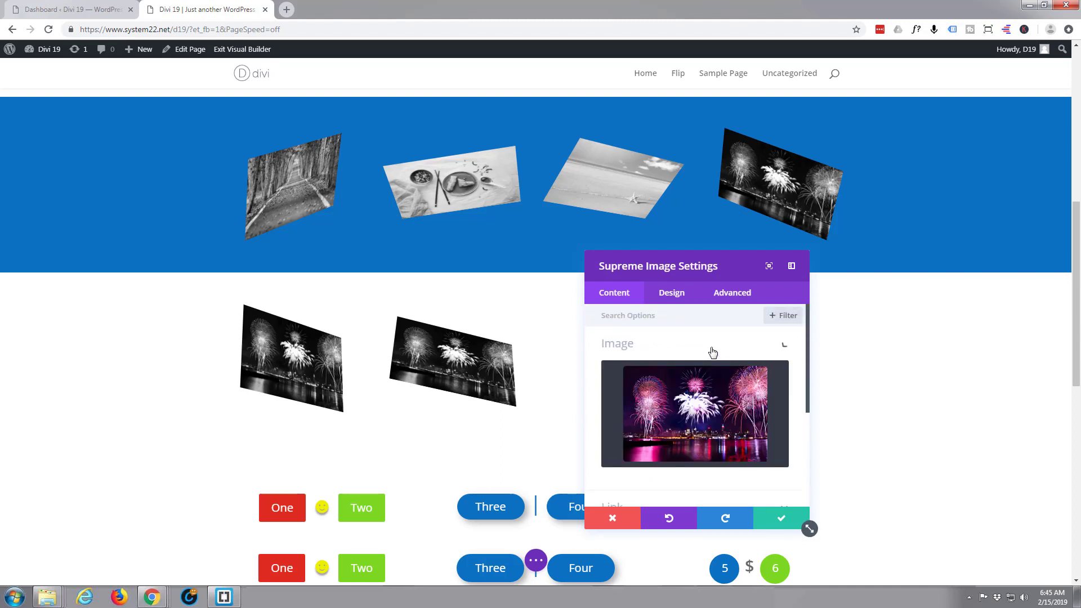
mouse_move(772, 379)
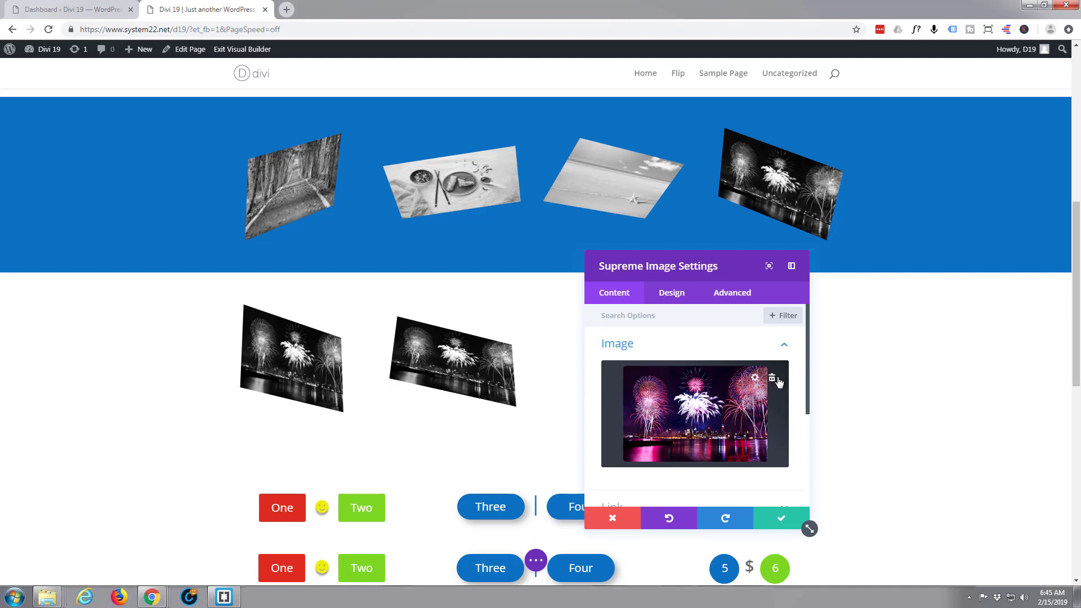
left_click(773, 380)
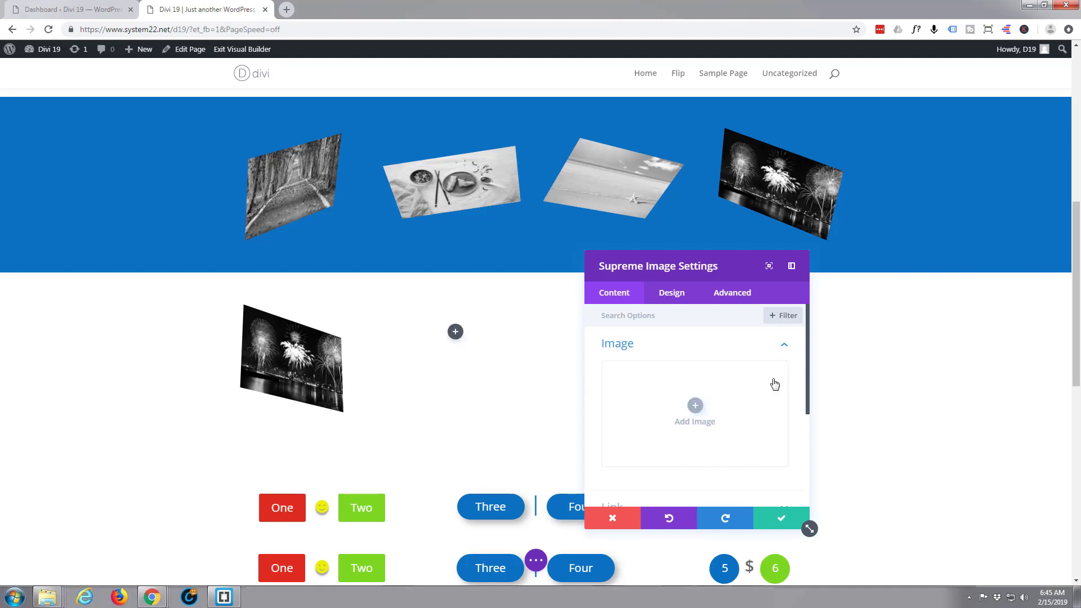
left_click(690, 410)
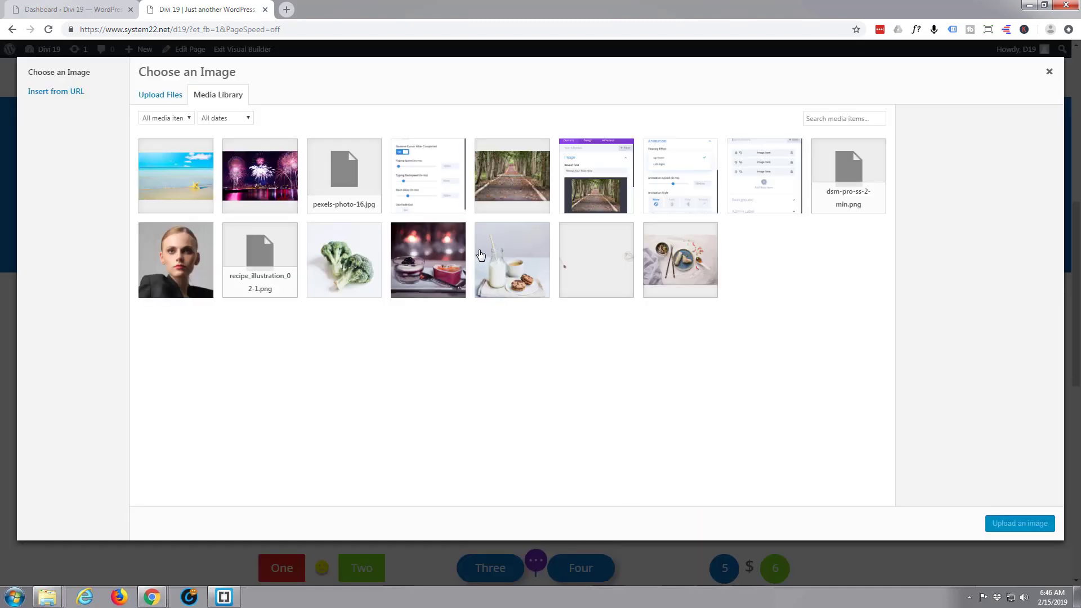
left_click(505, 189)
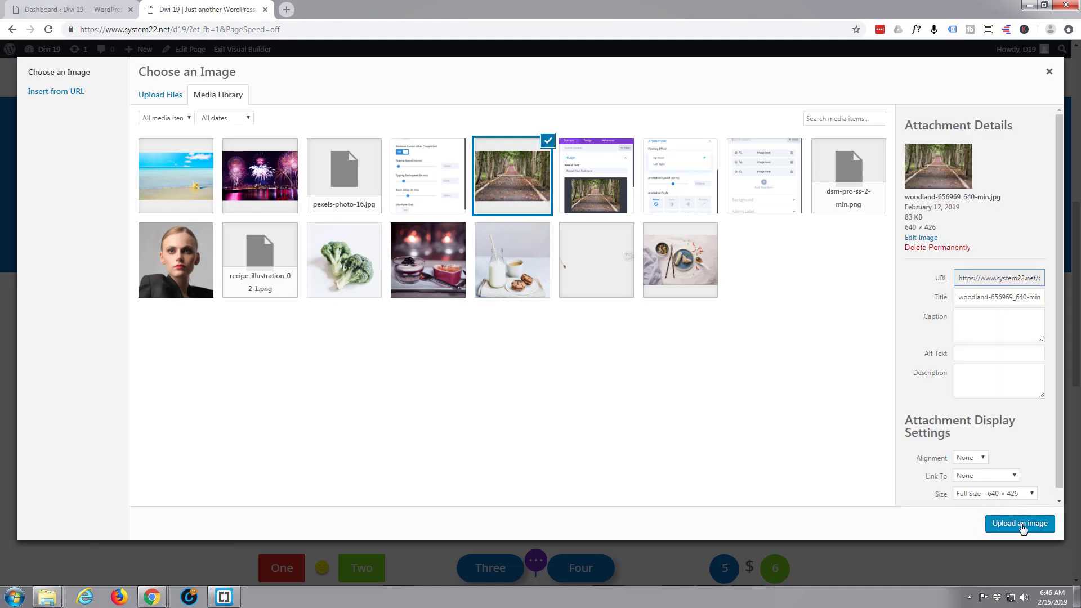
left_click(1022, 523)
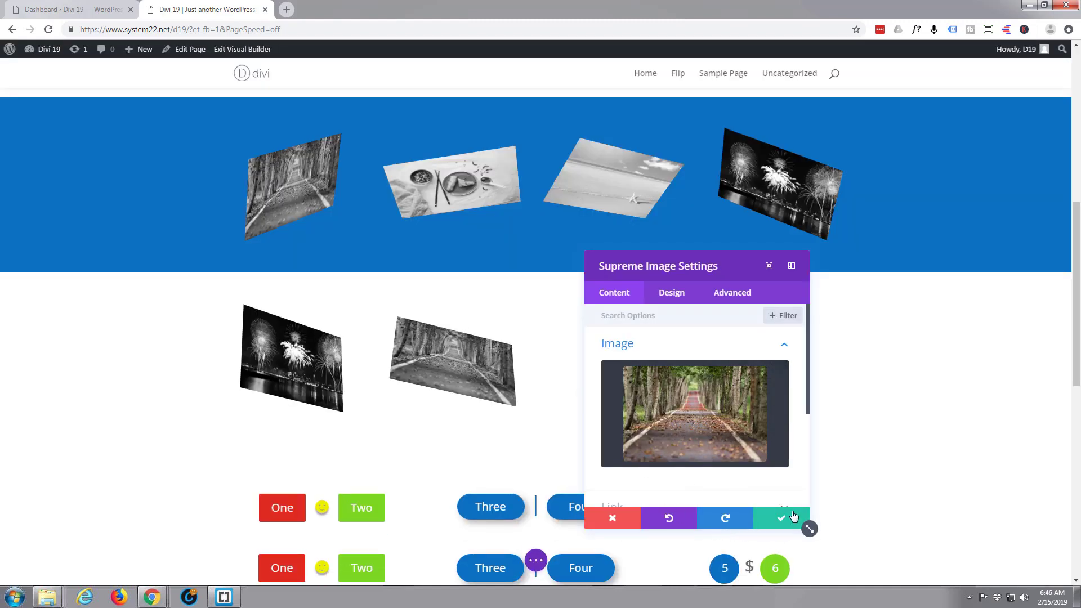
left_click(783, 519)
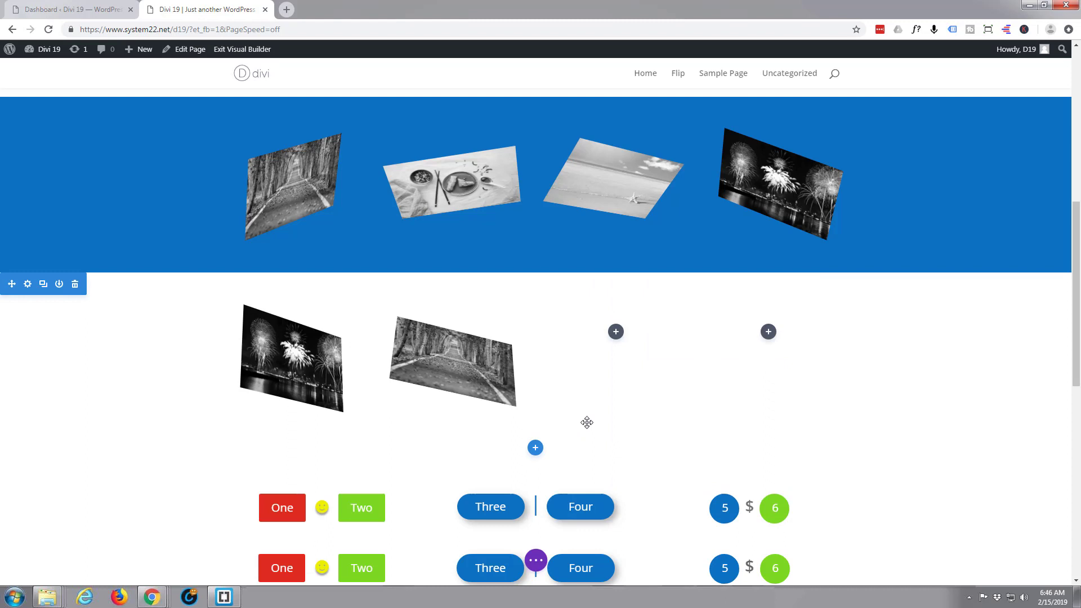
- Duplicate the woodland image module and drag the copy into the third column
mouse_move(467, 376)
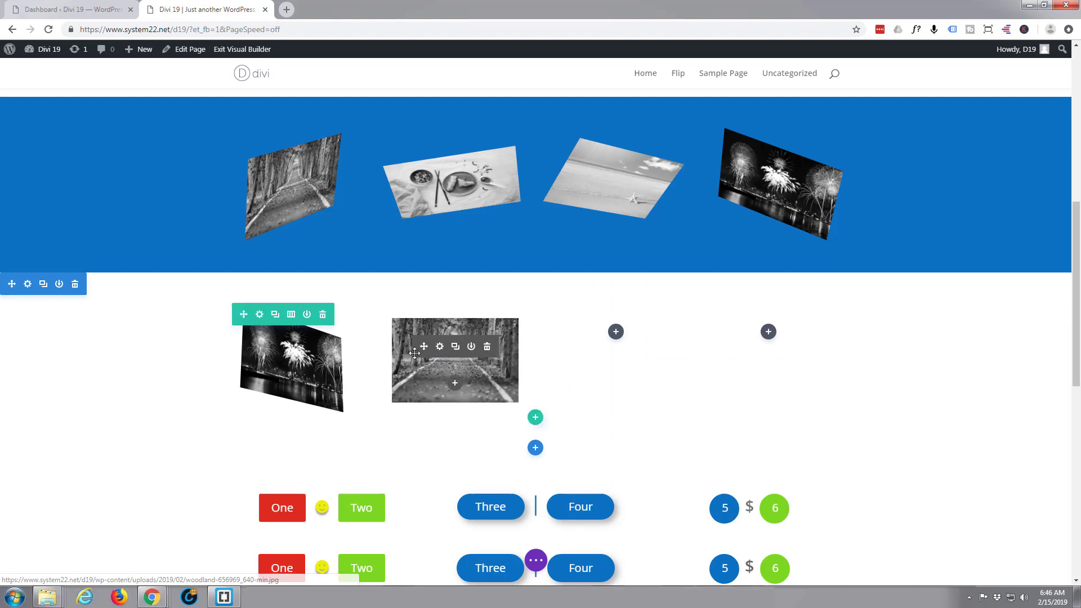
left_click(455, 348)
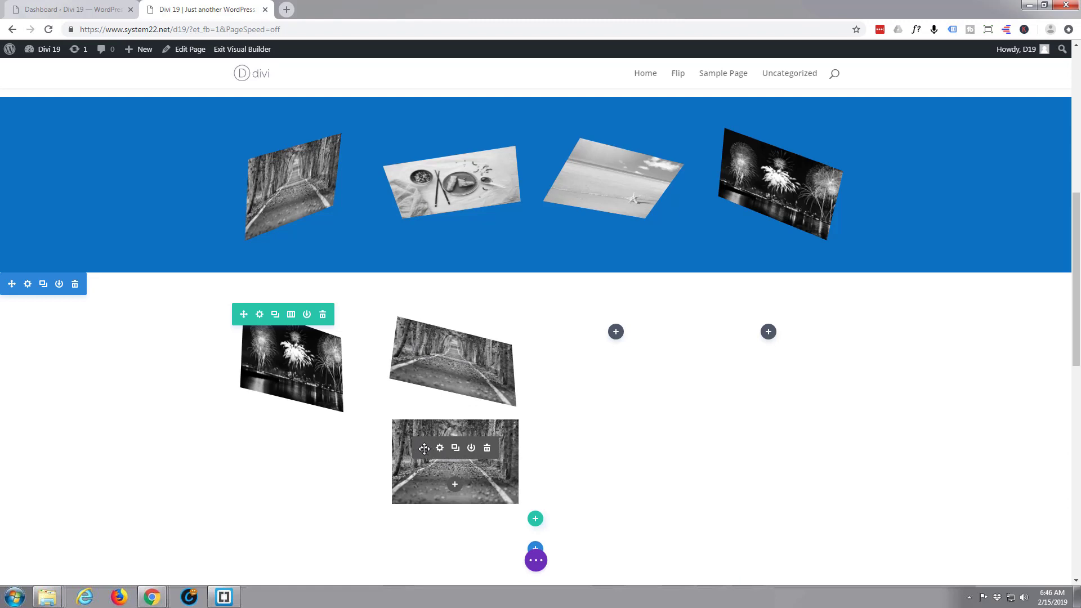
left_click_drag(445, 446, 630, 340)
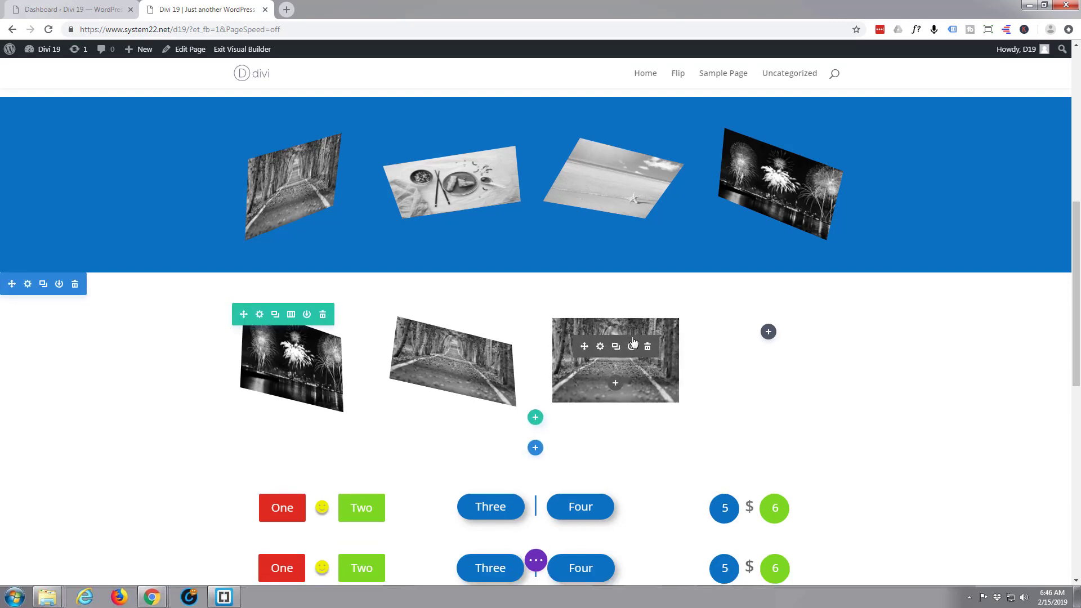
- Tilt the third image to Rotate Y 47deg and Rotate X 28deg
left_click(600, 347)
scroll(606, 344, "down", 3)
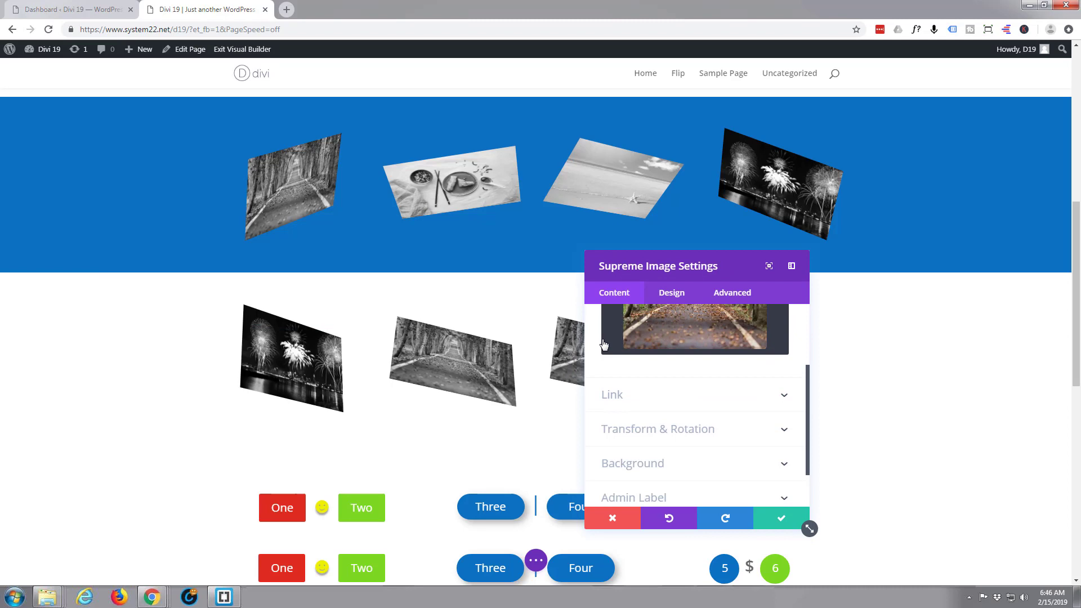
left_click(701, 373)
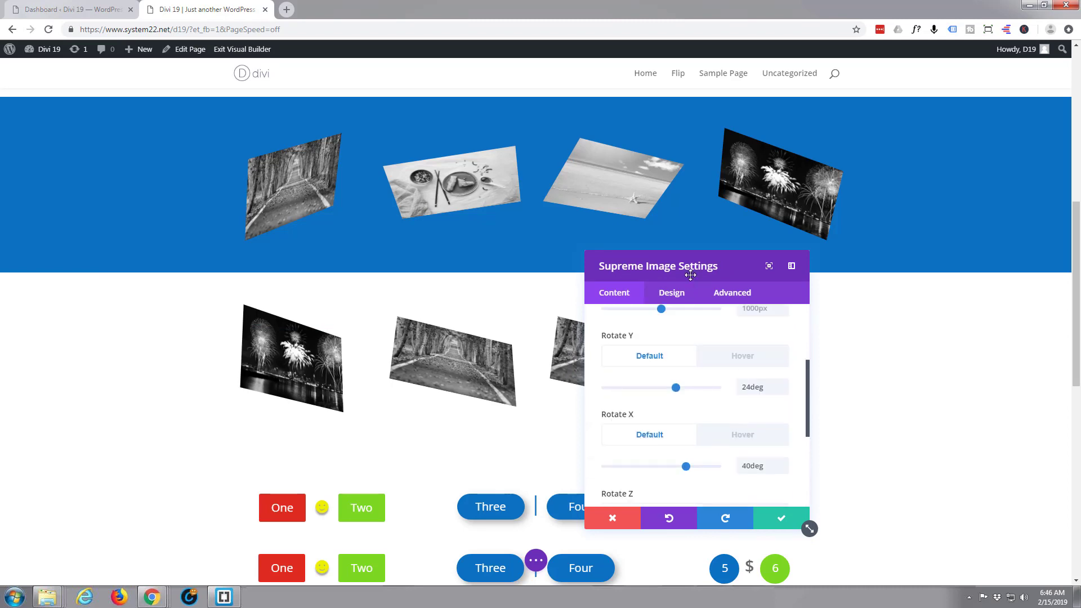
left_click_drag(701, 262, 280, 231)
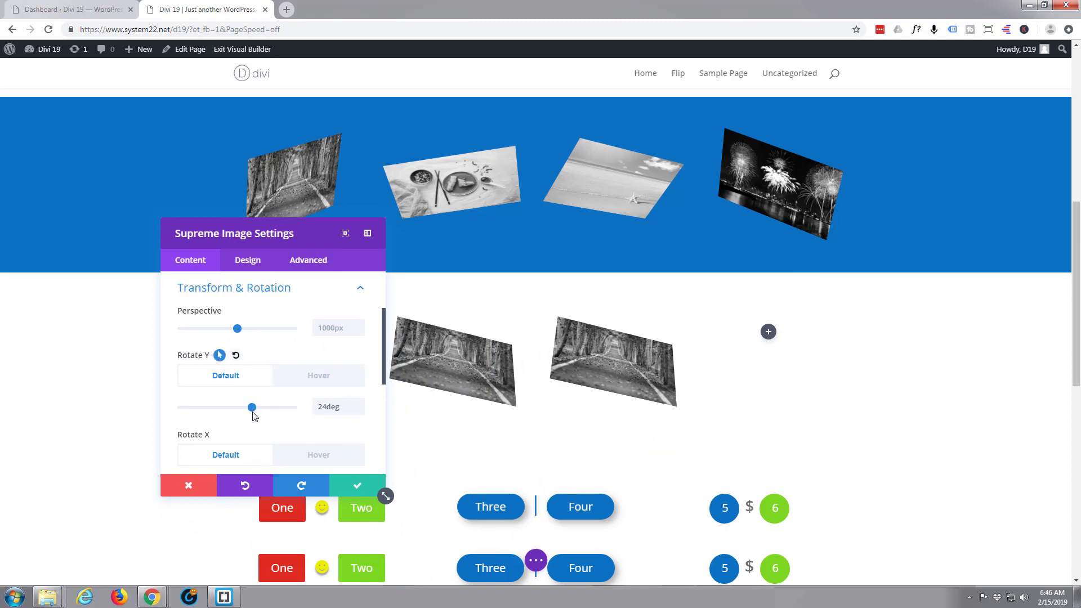
left_click_drag(248, 412, 268, 411)
scroll(253, 450, "down", 1)
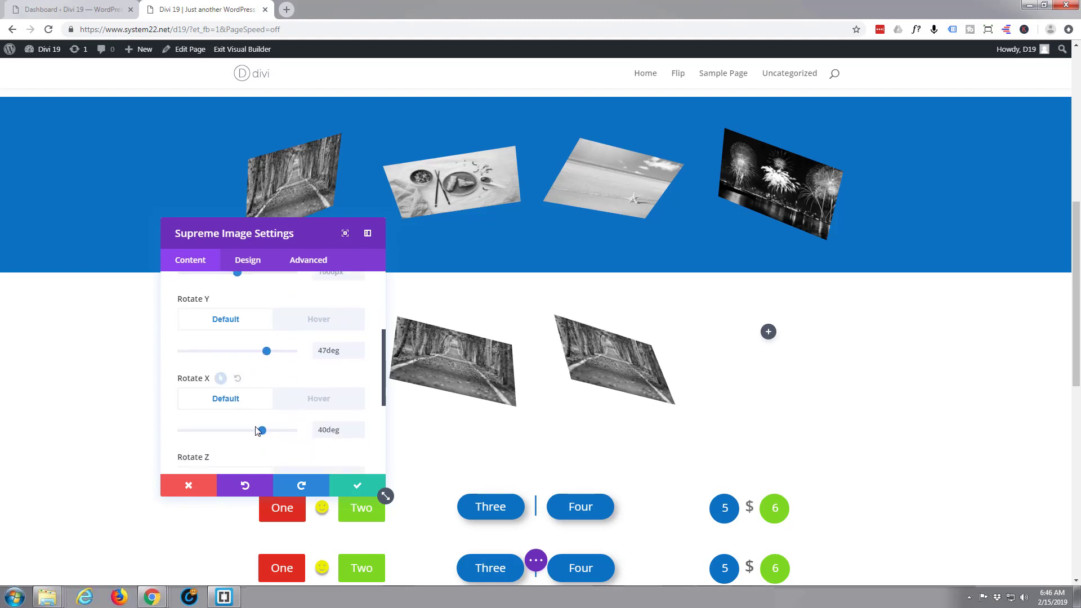
left_click_drag(258, 432, 233, 456)
scroll(253, 440, "down", 1)
scroll(238, 367, "up", 5)
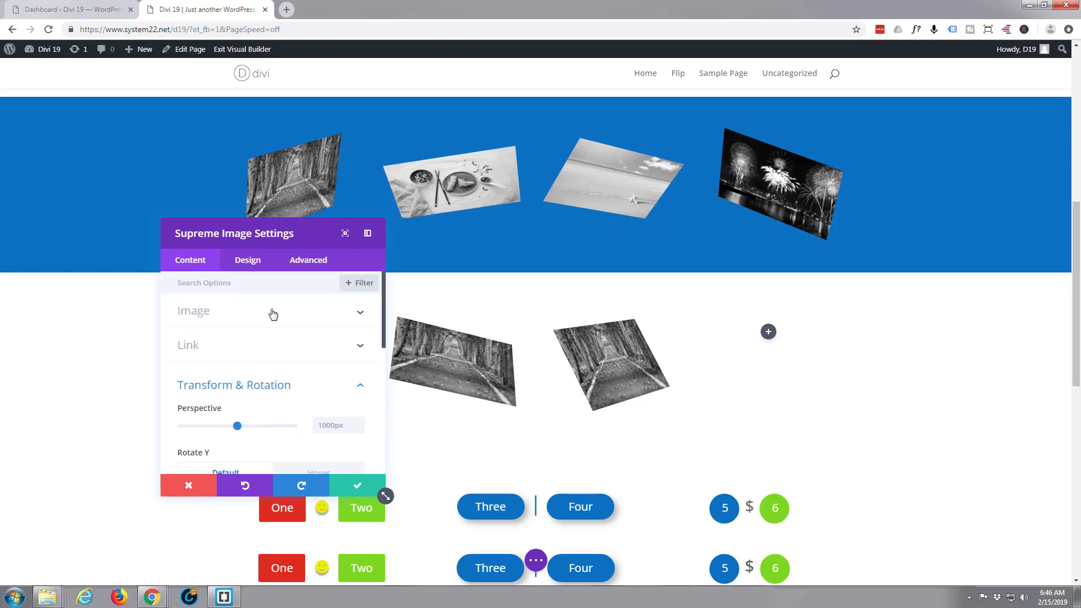
- Replace the third image's road photo with the food-plate photo Image_01-2.jpg
left_click(273, 313)
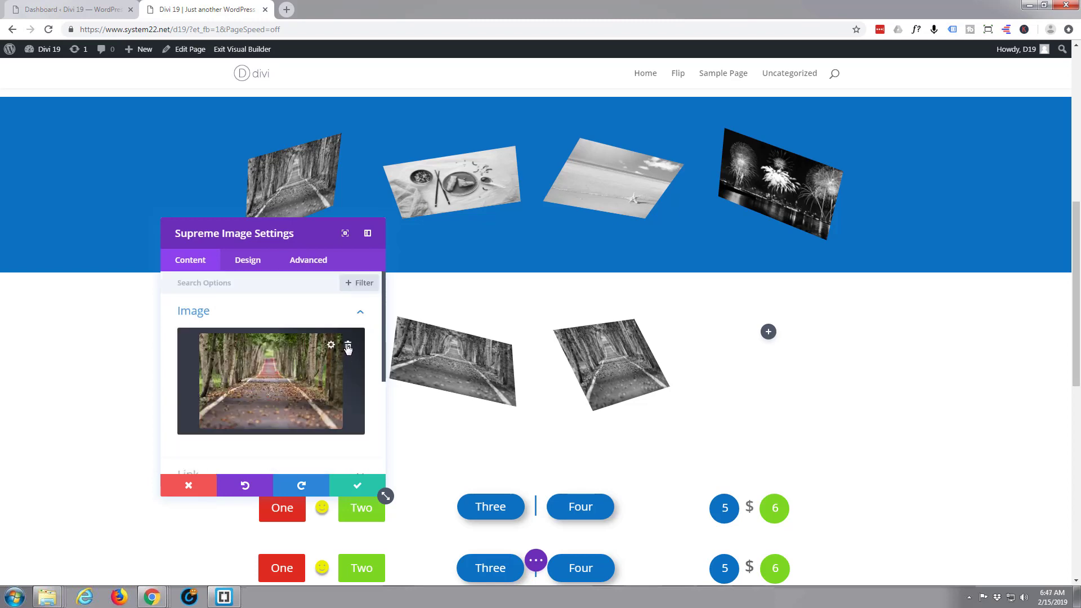
left_click(348, 346)
left_click(273, 376)
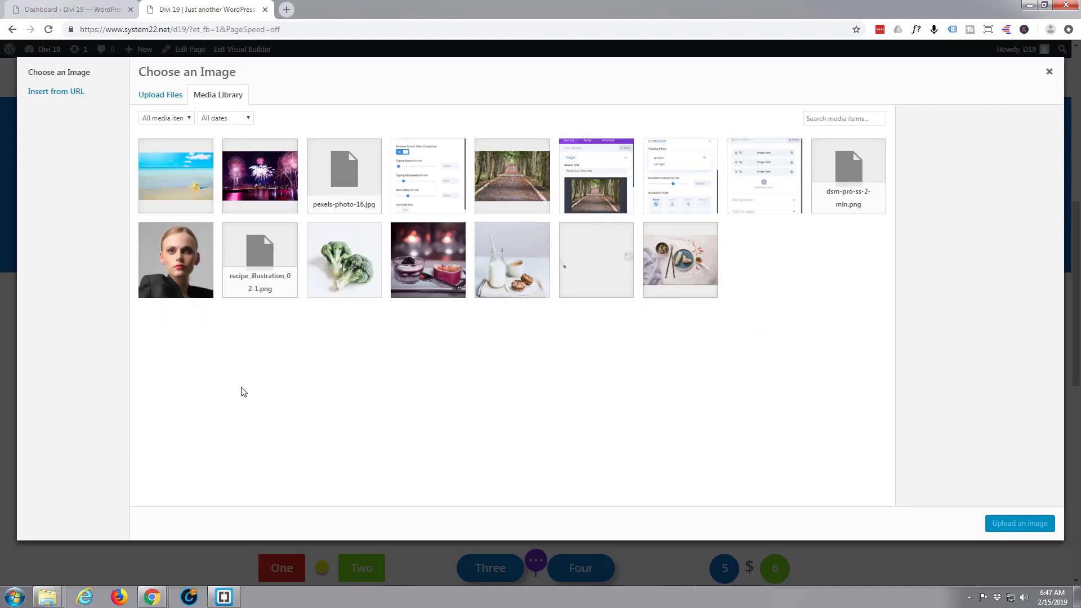
left_click(668, 264)
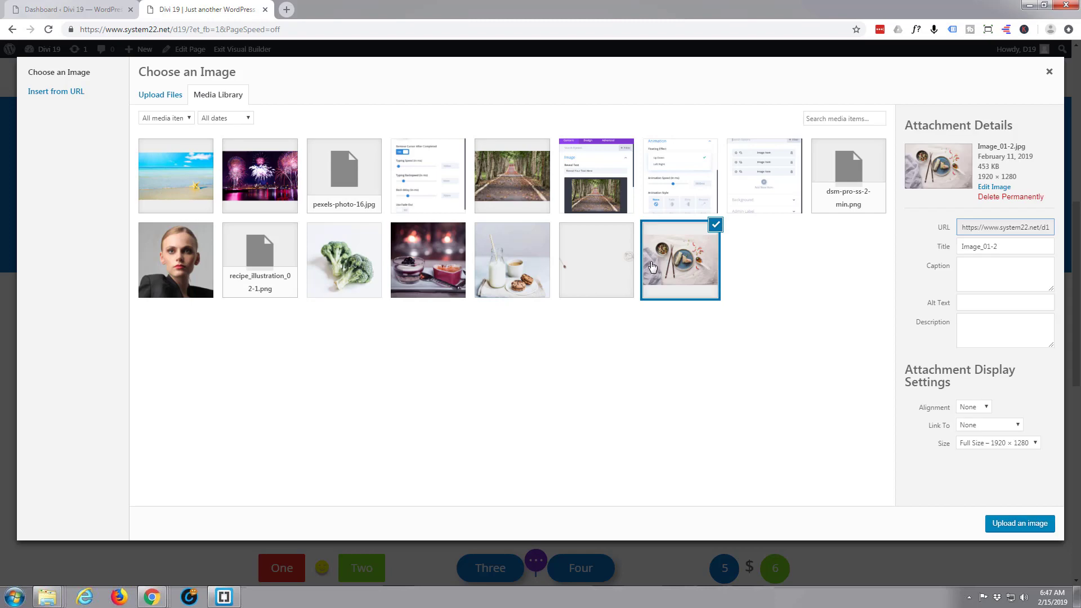
left_click(1033, 526)
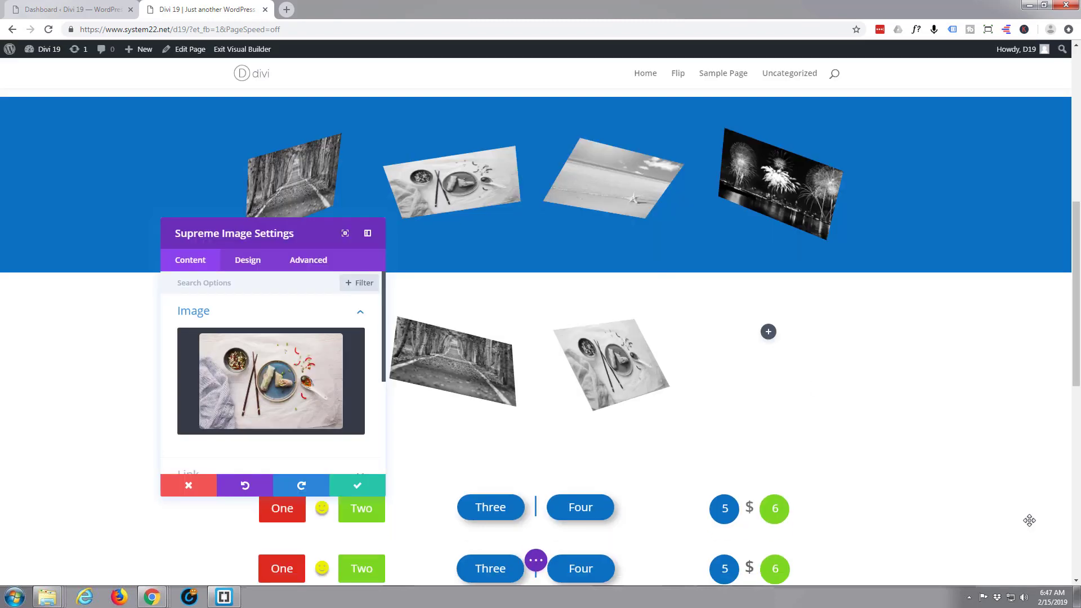
- Save the third image, duplicate it, and move the copy into the empty fourth column
left_click(355, 487)
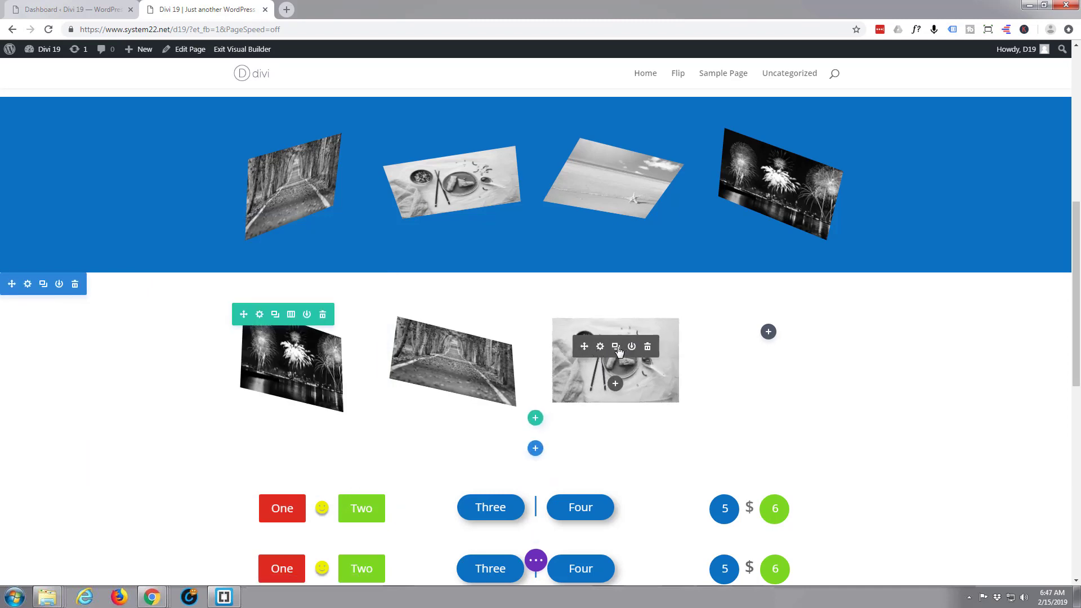
left_click(616, 347)
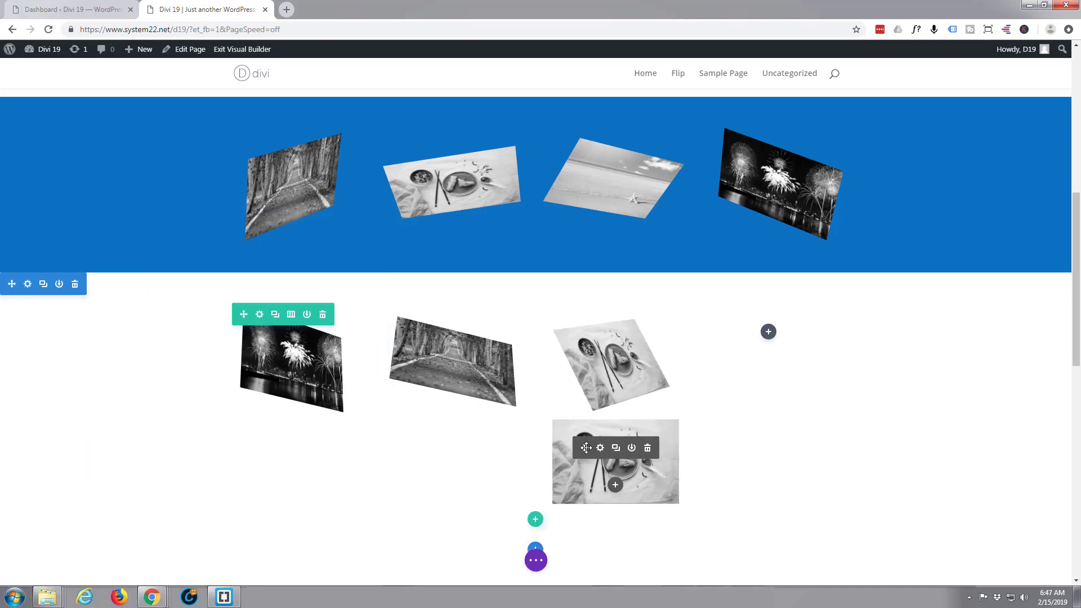
left_click_drag(768, 374, 784, 343)
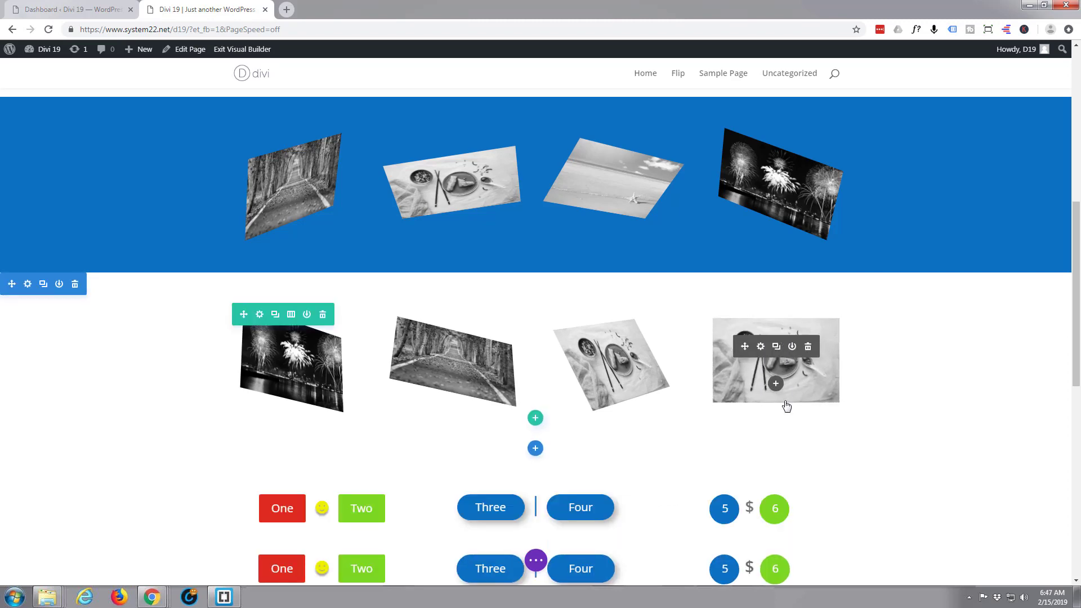
- Swap the fourth image's photo for the beach photo
left_click(760, 346)
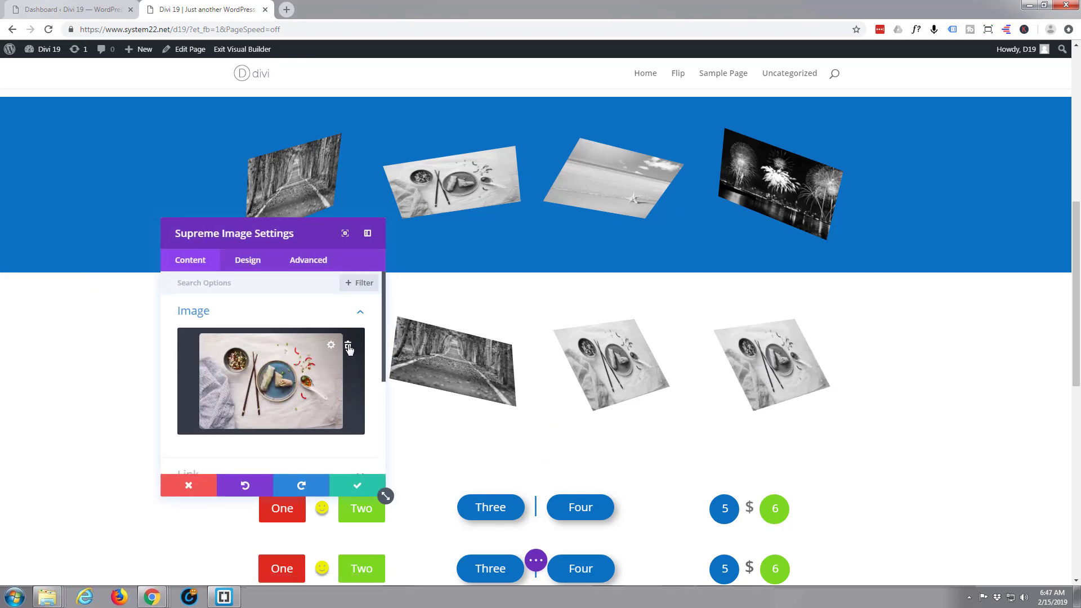
left_click(349, 348)
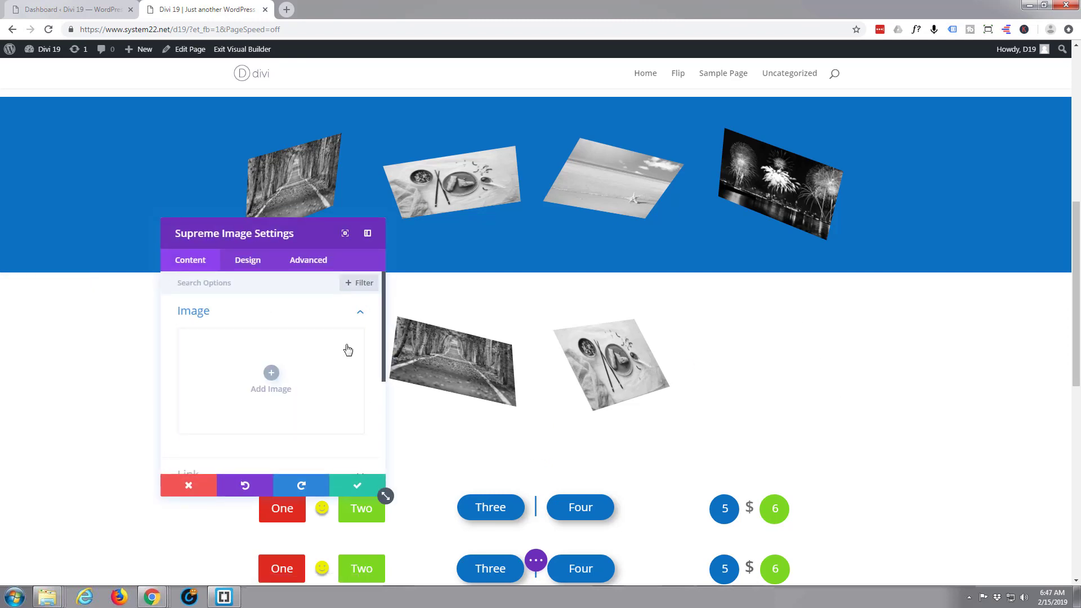
left_click(272, 374)
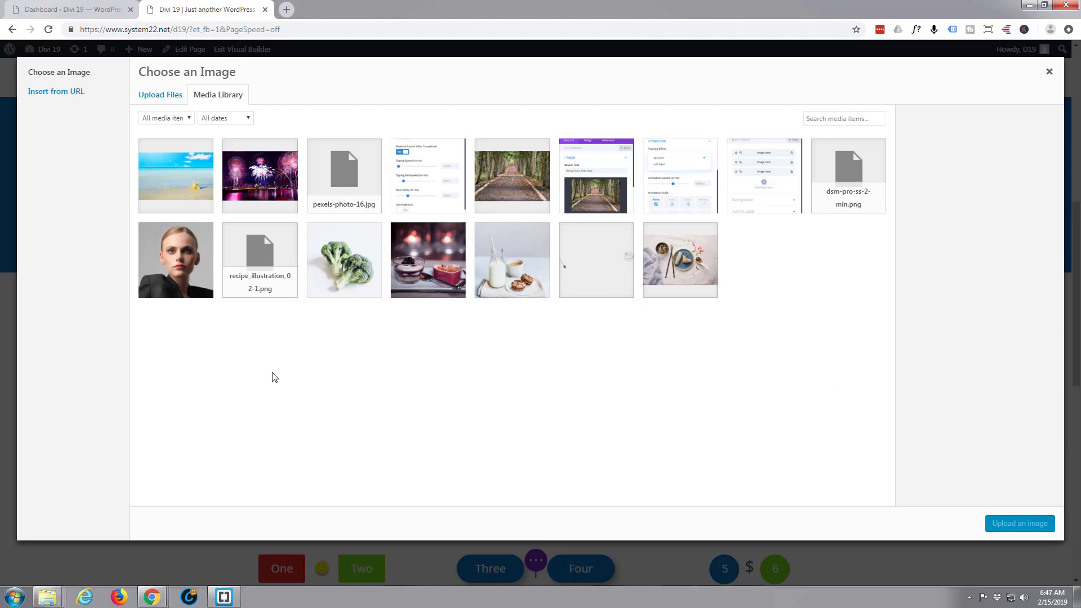
left_click(198, 202)
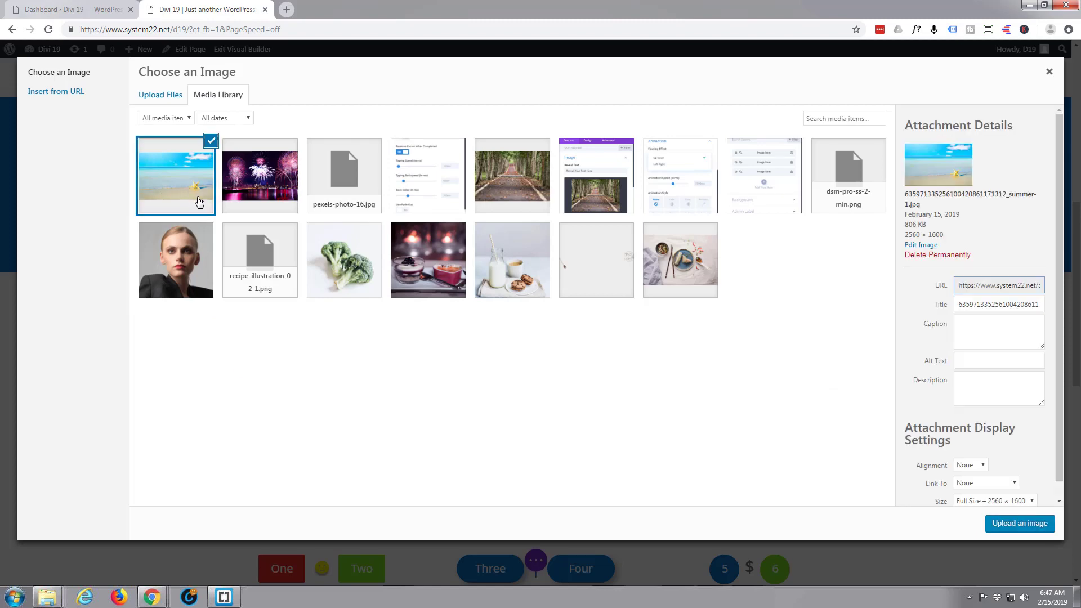
left_click(1019, 522)
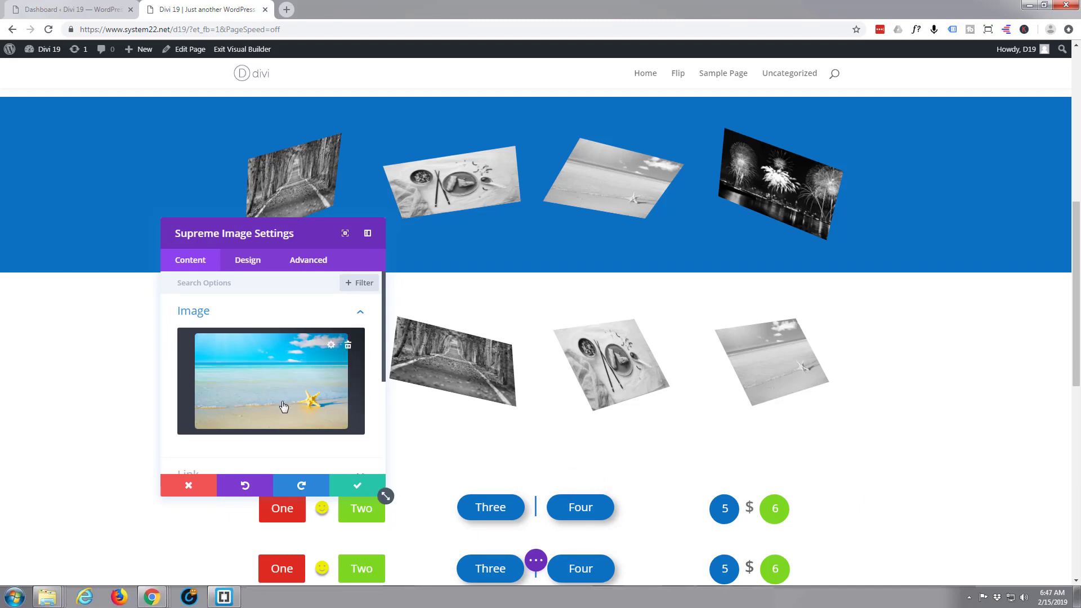
- Tilt the beach image to Rotate Y 19deg, Rotate X 41deg and Rotate Z -19deg
scroll(282, 406, "down", 1)
scroll(282, 406, "down", 2)
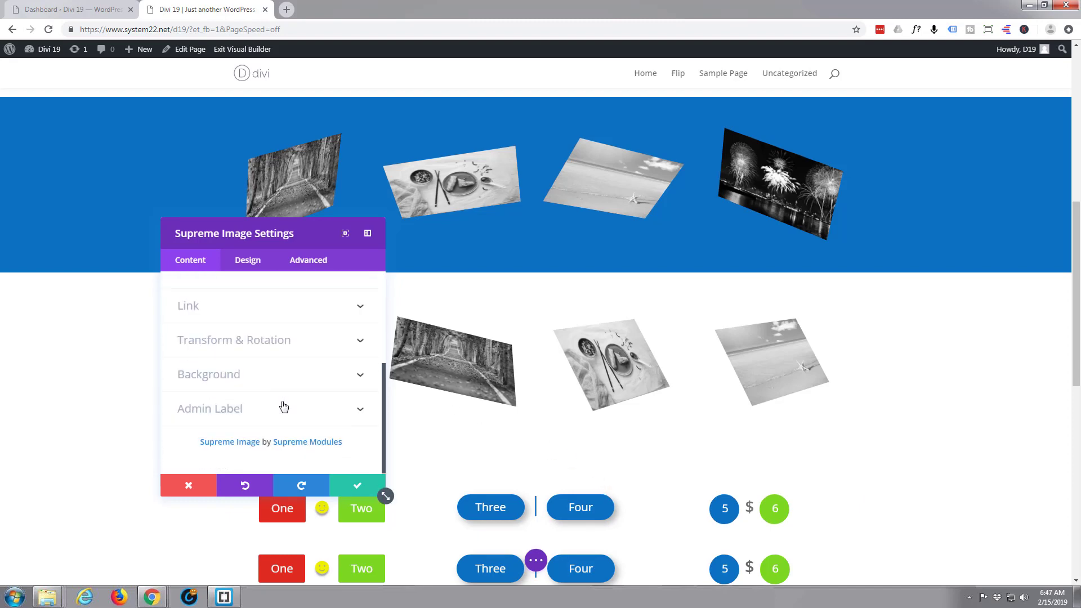
left_click(311, 341)
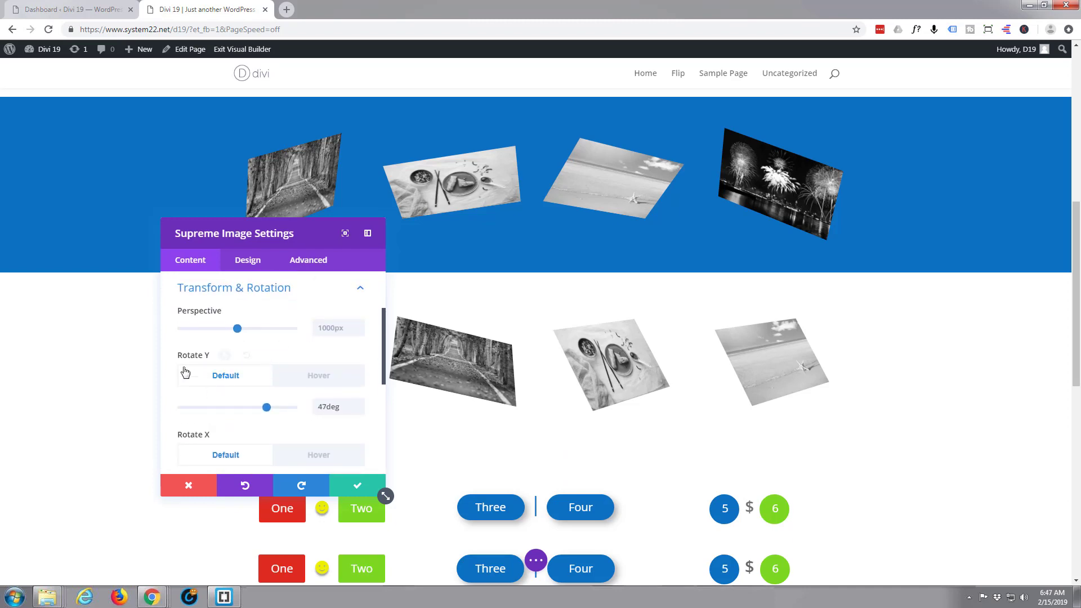
left_click_drag(267, 410, 251, 412)
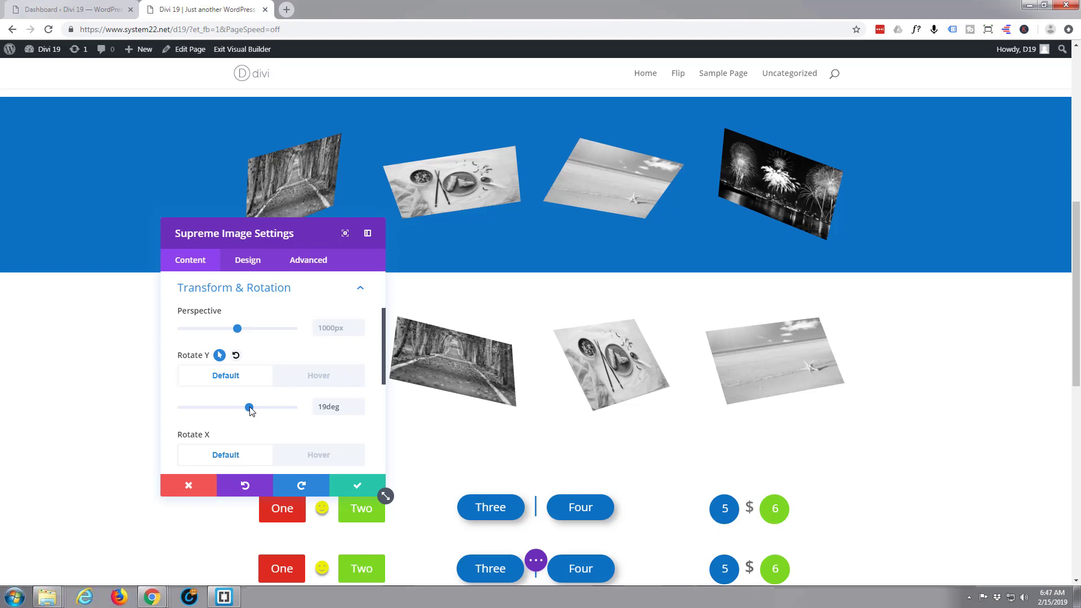
scroll(251, 412, "down", 1)
left_click_drag(258, 431, 264, 431)
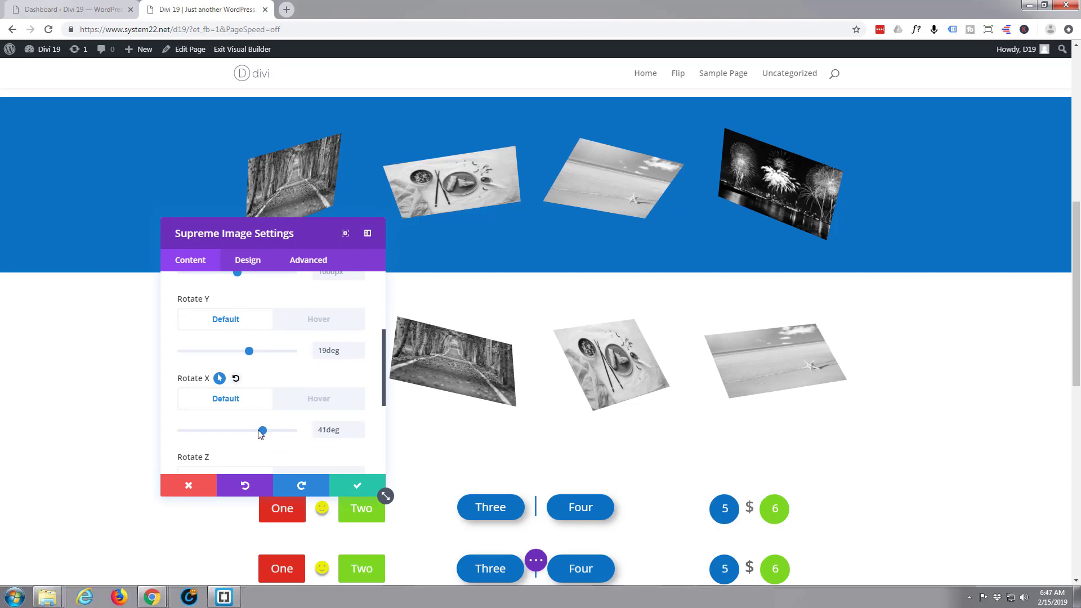
scroll(259, 430, "down", 2)
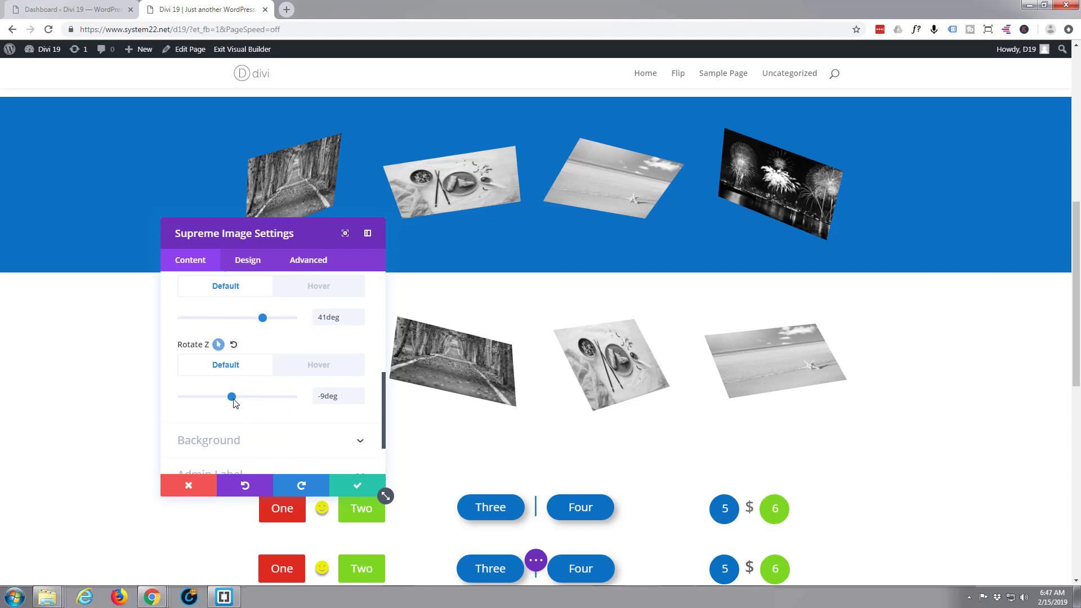
left_click_drag(231, 398, 226, 397)
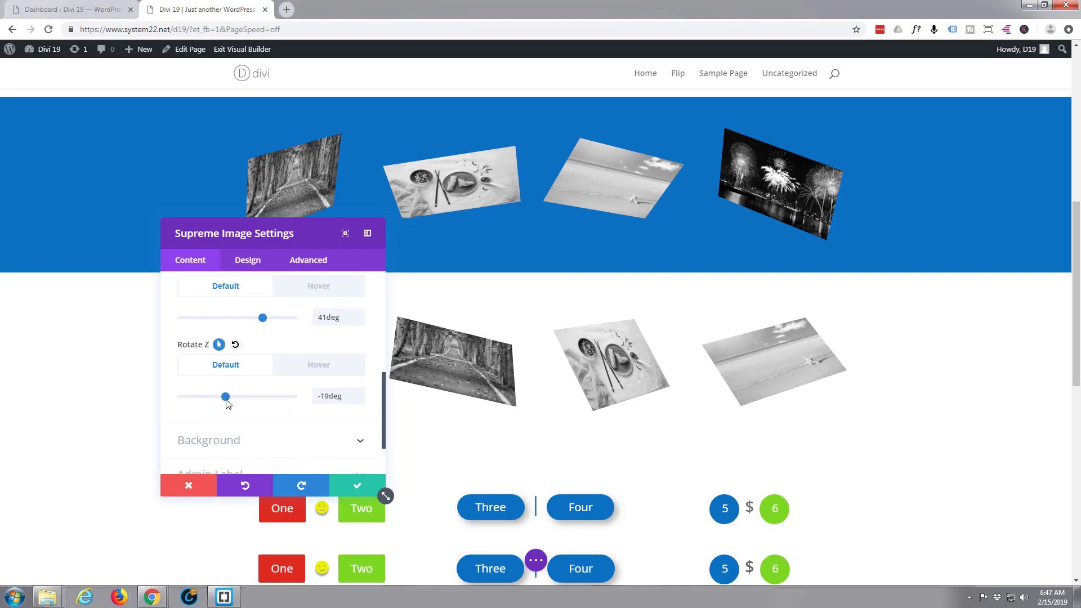
- Save the beach image, give the second section a #0c71c3 background, and save the page
left_click(353, 486)
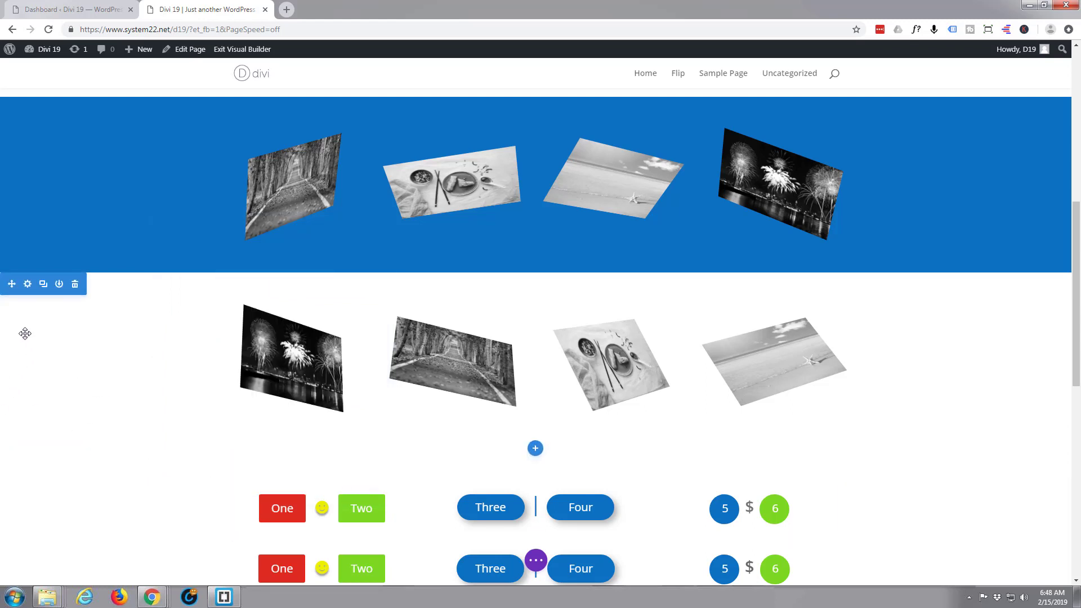
left_click(27, 284)
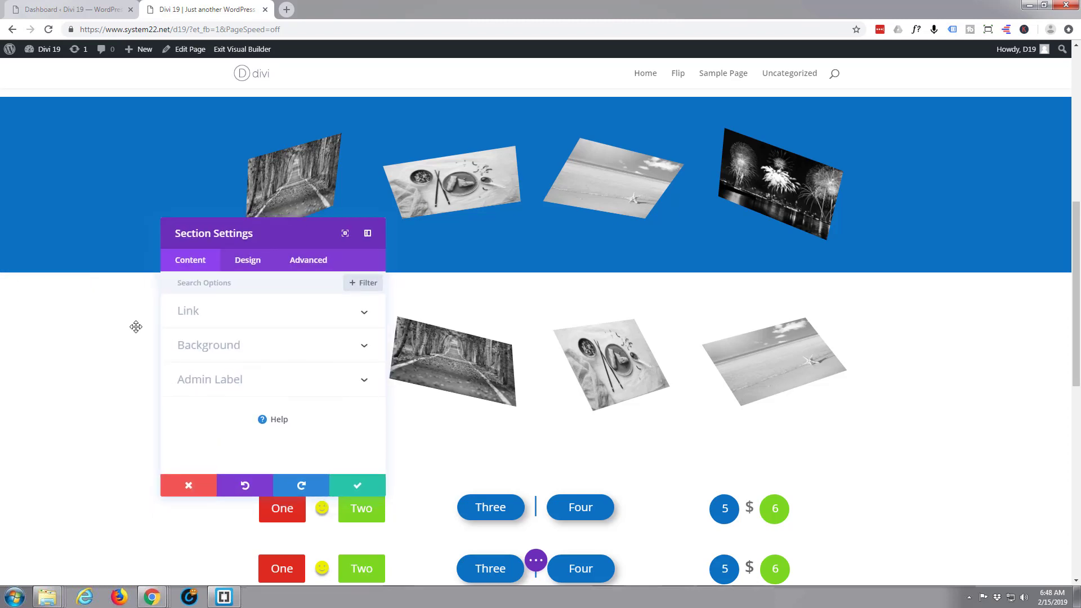
left_click(246, 346)
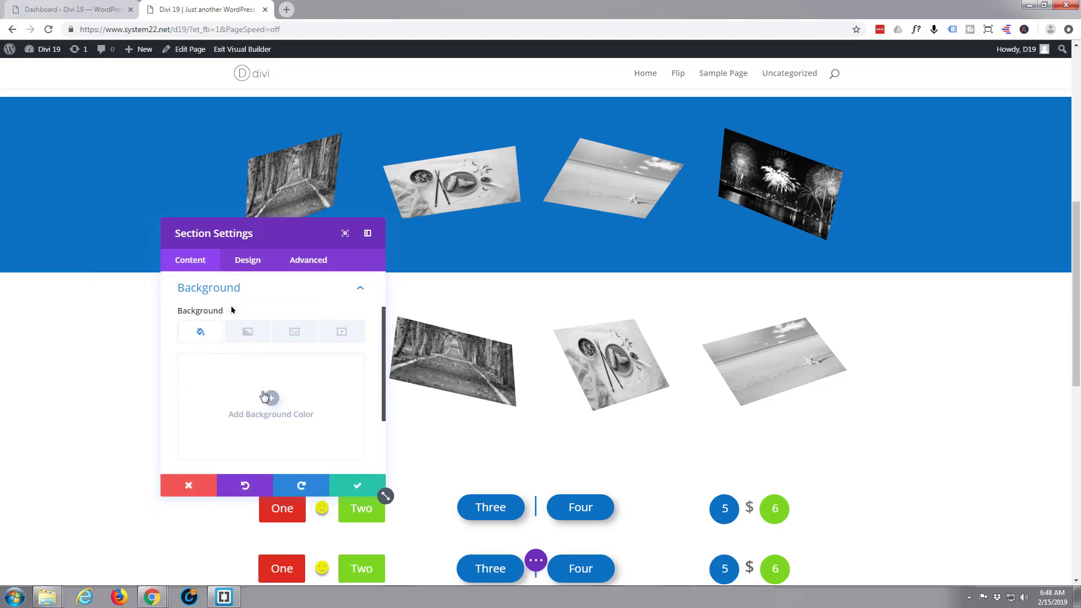
left_click(264, 396)
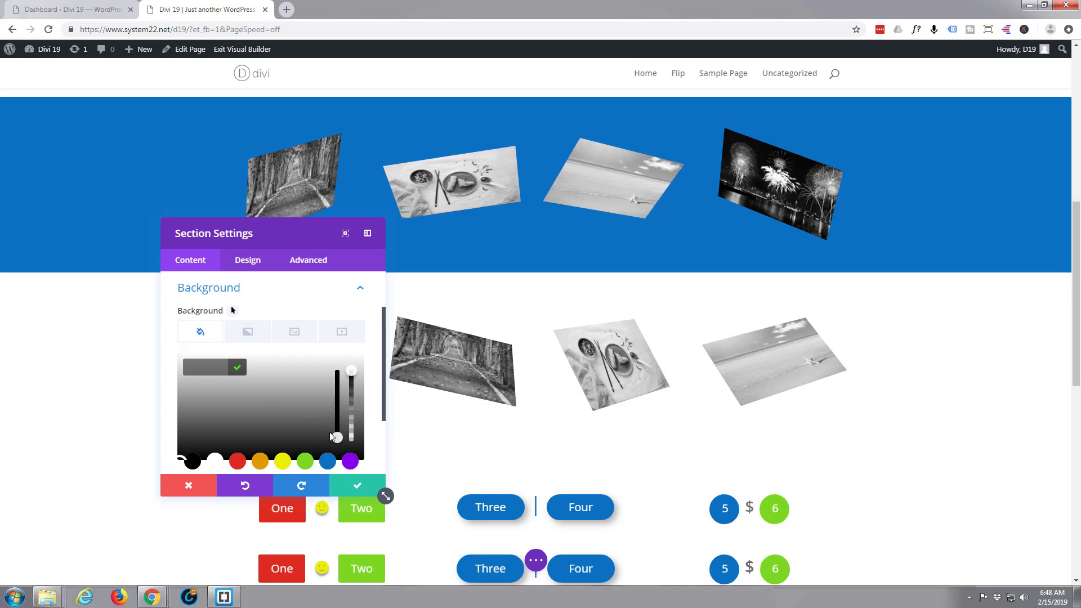
type("#0c71c3")
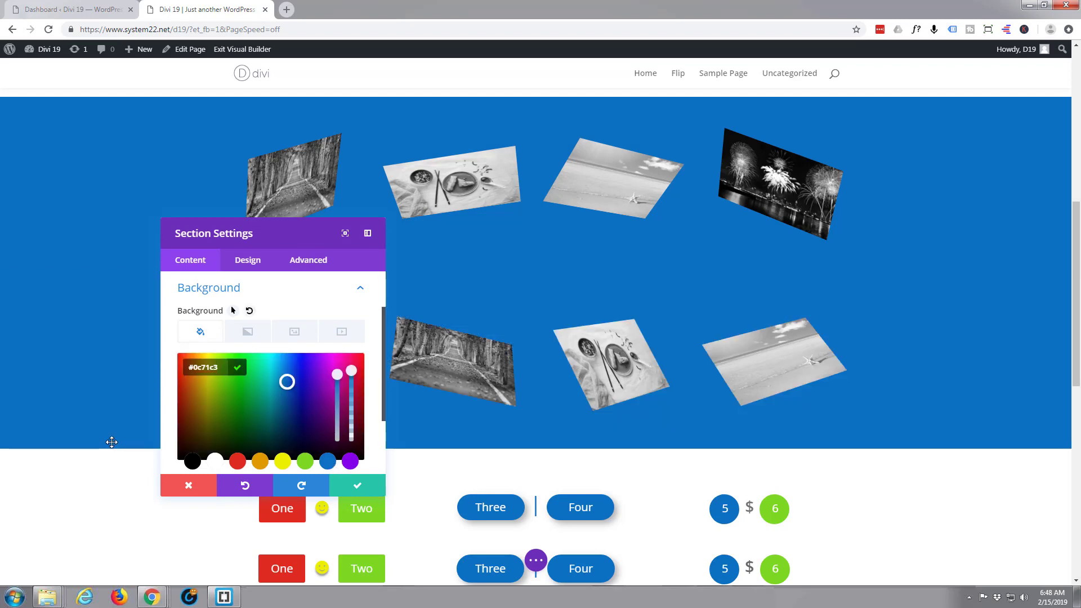
left_click(365, 487)
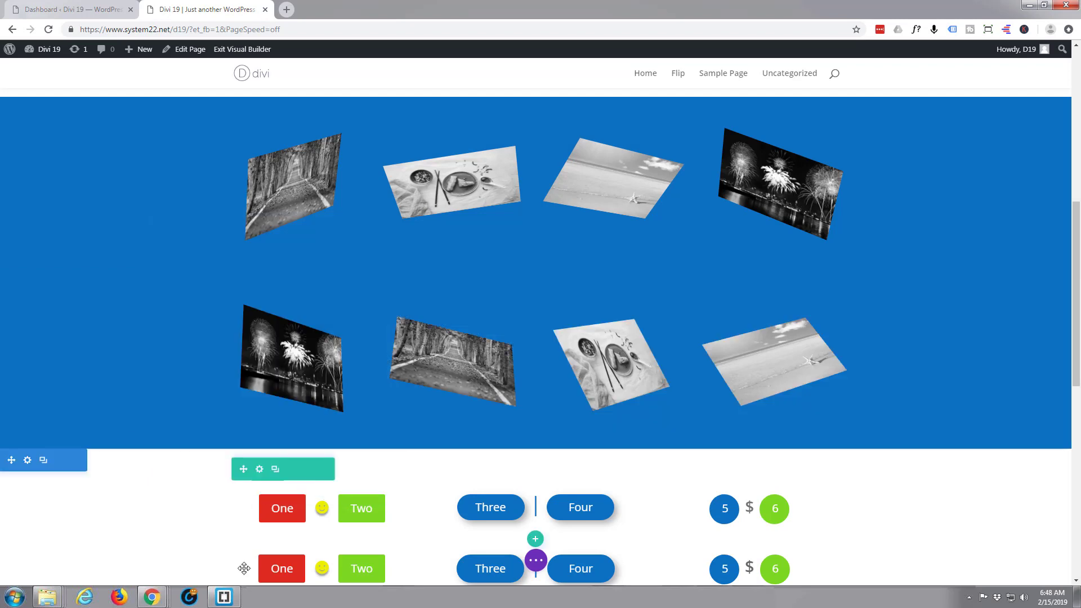
left_click(537, 561)
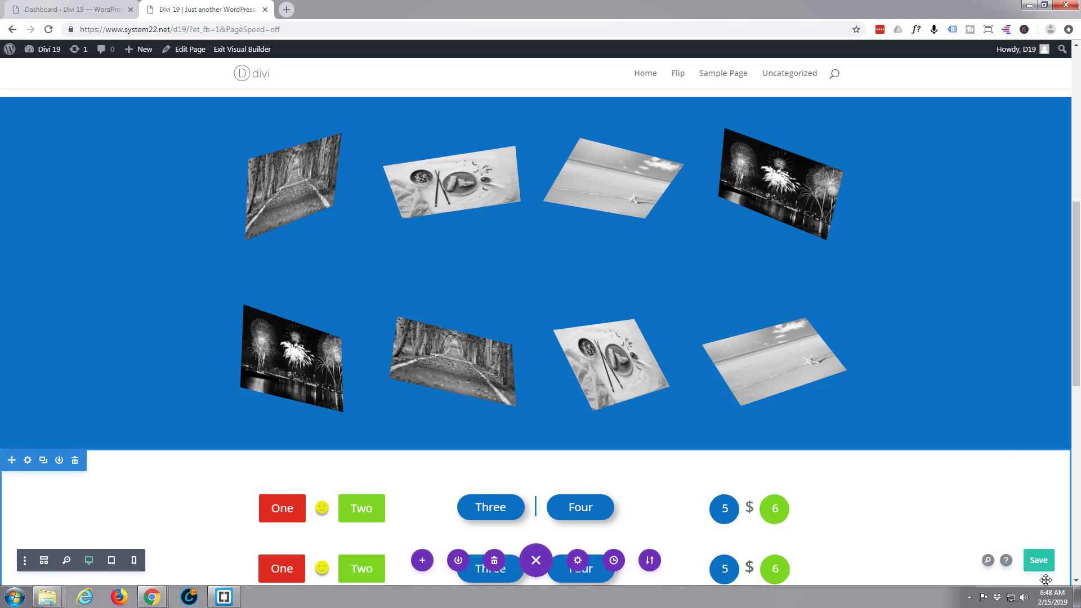
left_click(1039, 560)
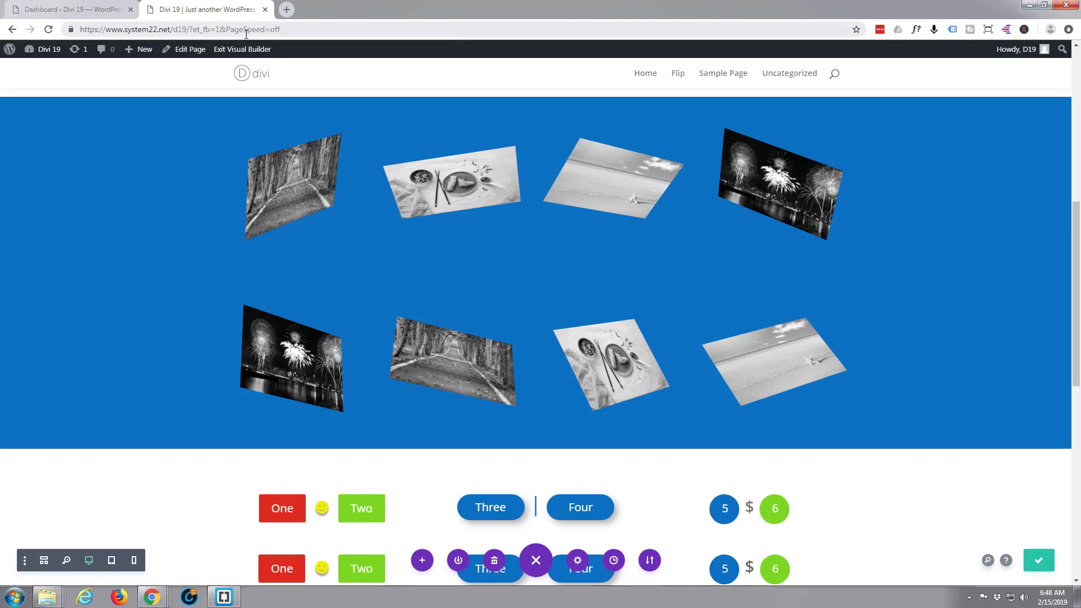
- On the live page, confirm the fireworks and beach images open and close in lightboxes
left_click(256, 51)
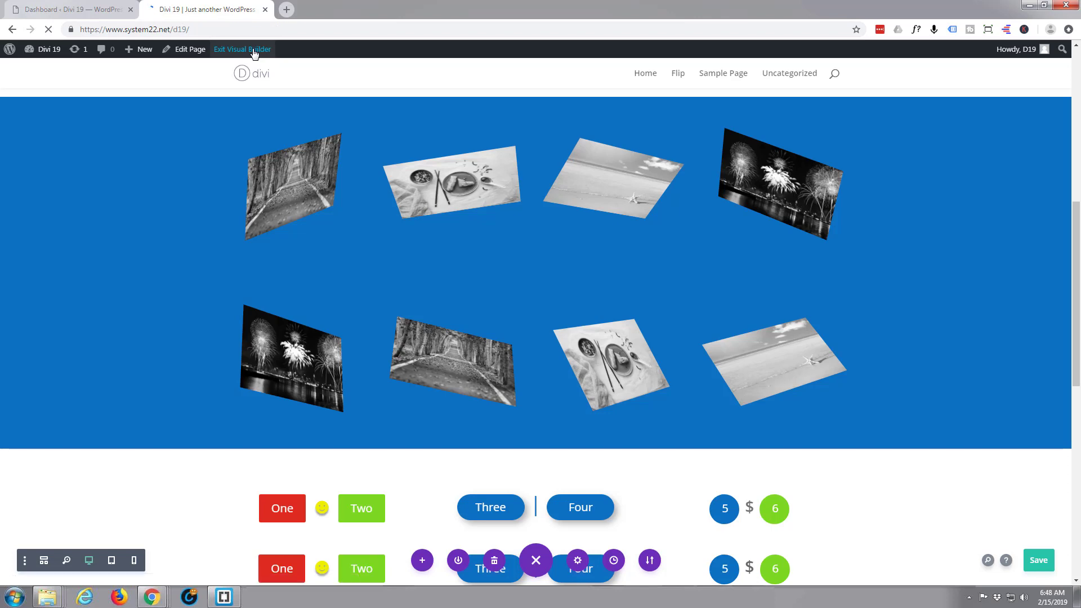
scroll(174, 214, "down", 9)
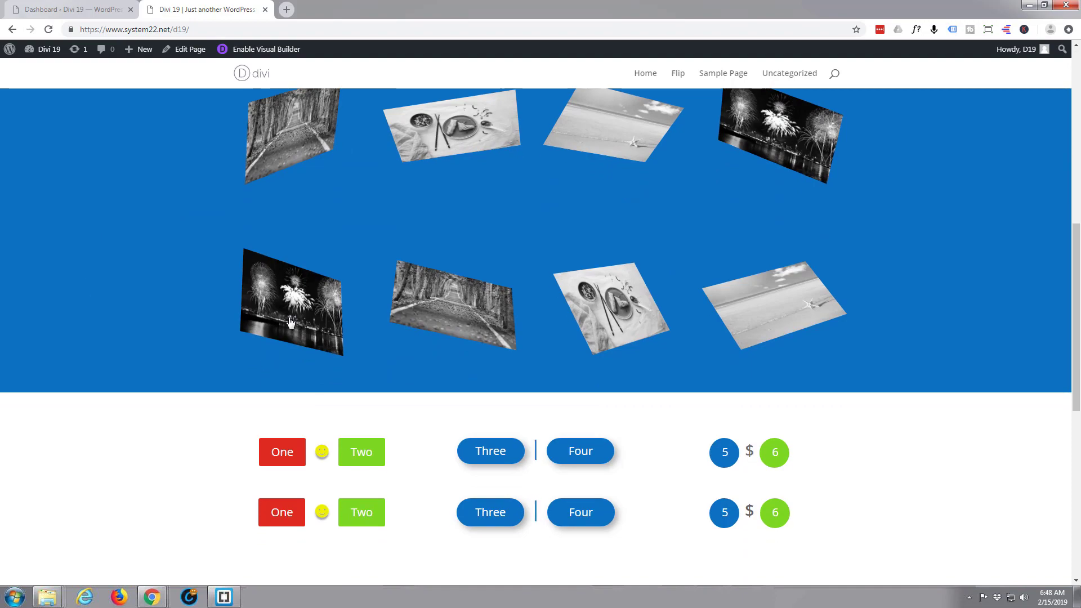
left_click(291, 322)
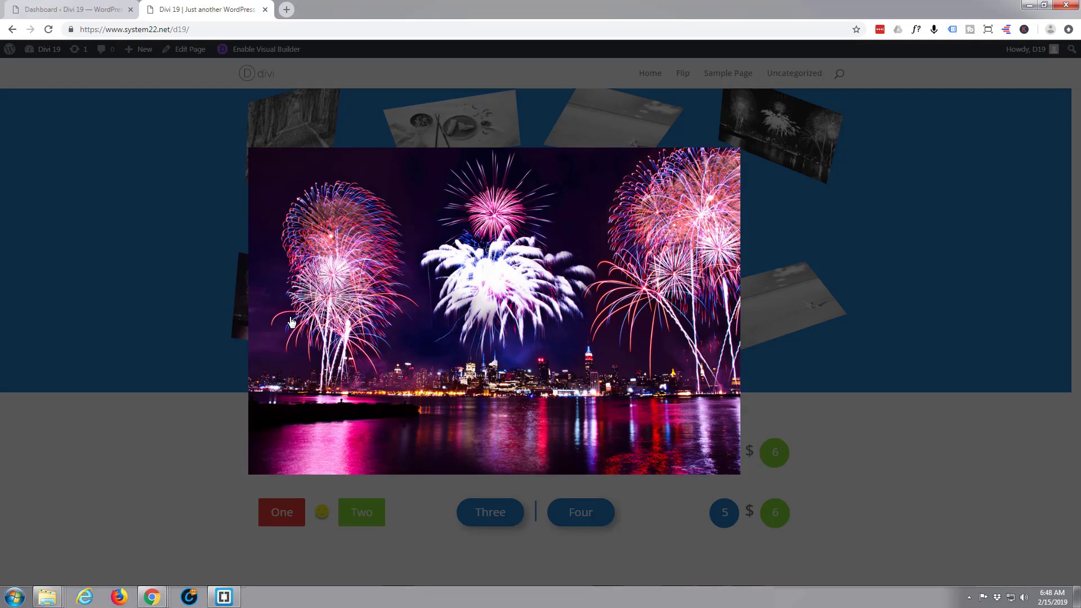
left_click(178, 293)
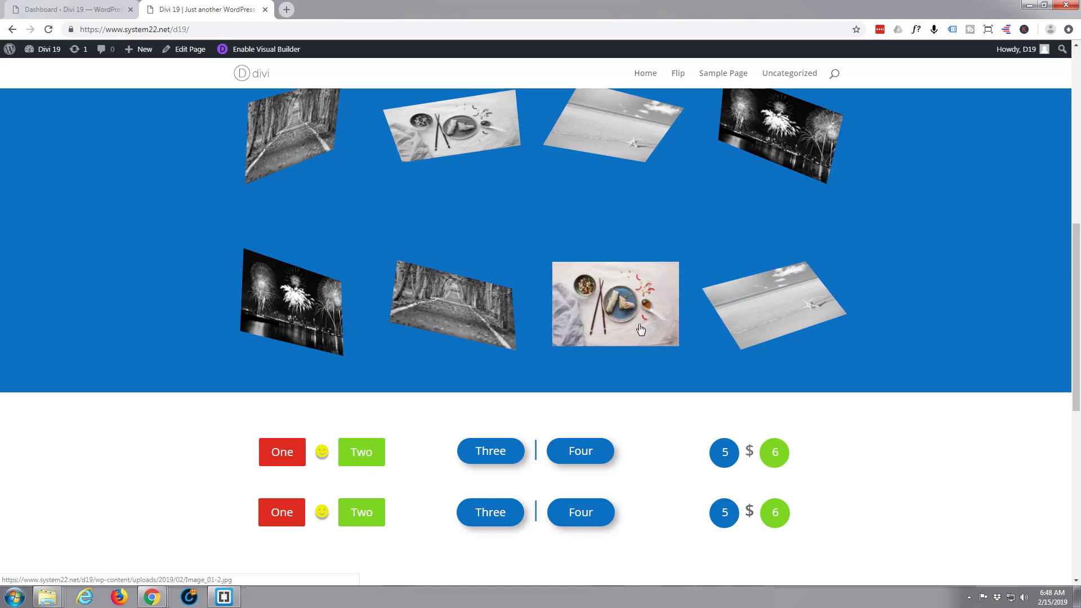
left_click(765, 309)
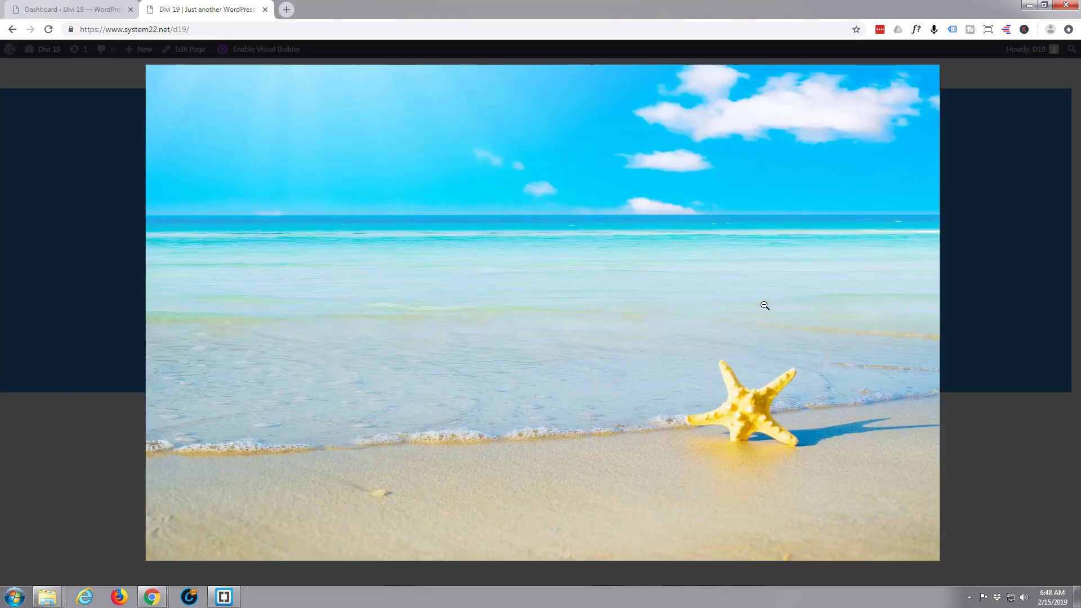
left_click(57, 295)
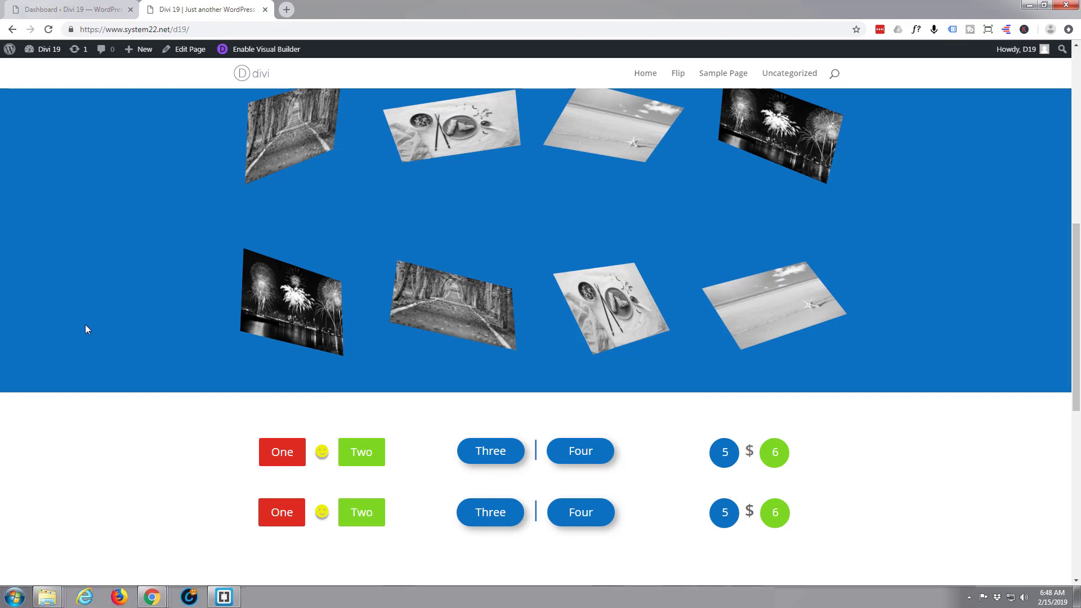
scroll(72, 304, "up", 2)
scroll(73, 302, "up", 2)
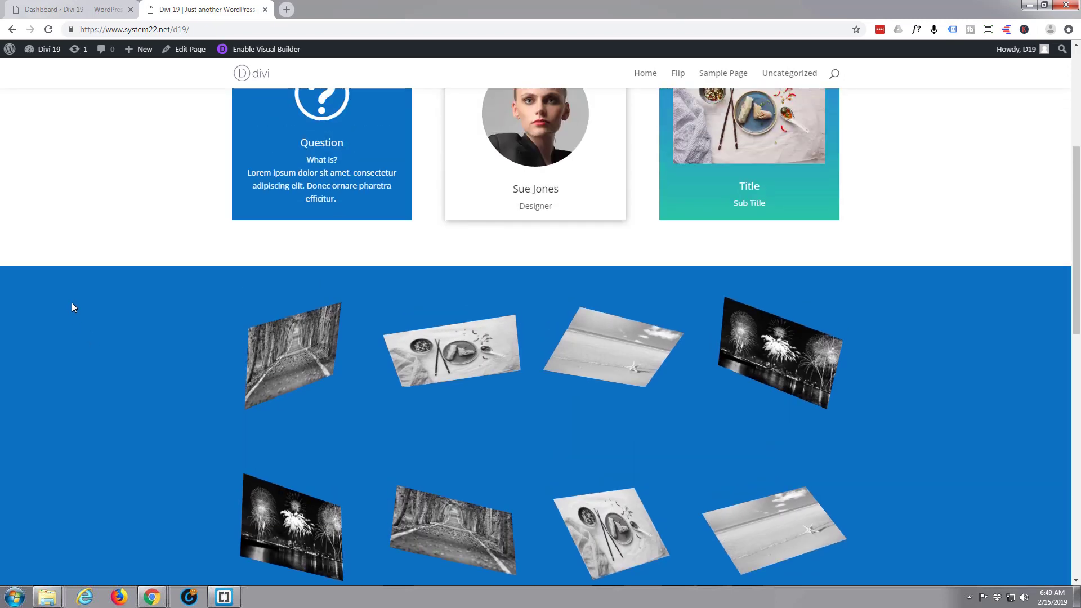
scroll(72, 302, "down", 2)
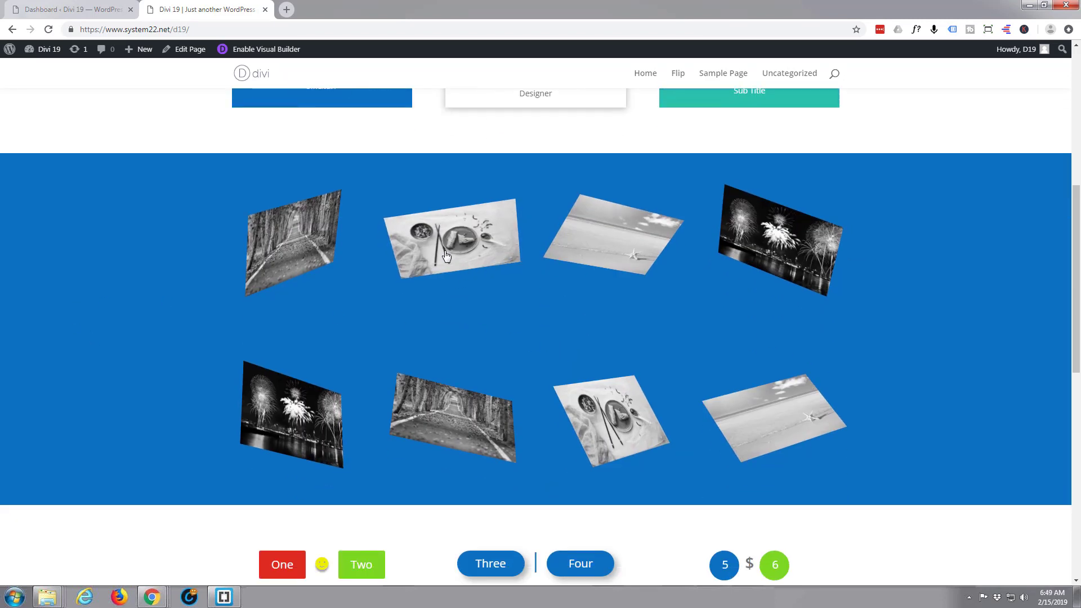